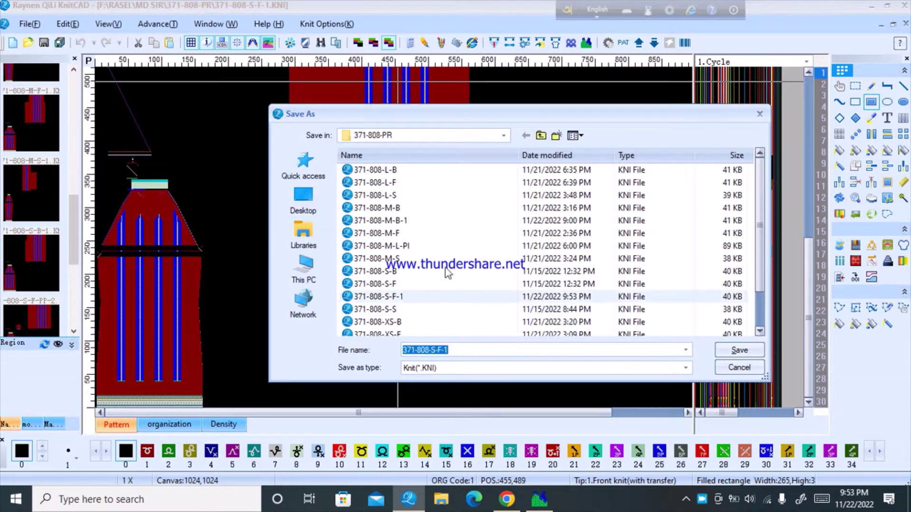
- Save the pattern as 371-808-S-F-1 in the 371-808-1 folder under MD SIR
click(541, 135)
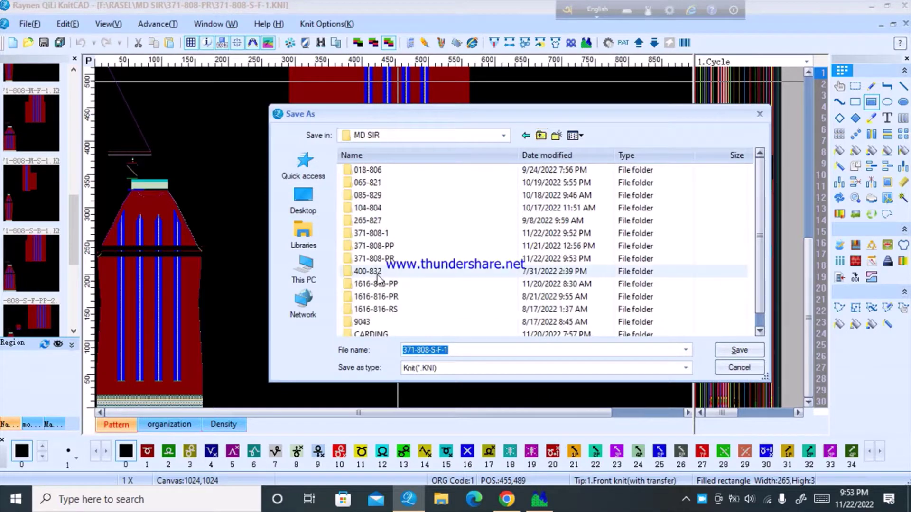
double_click(394, 233)
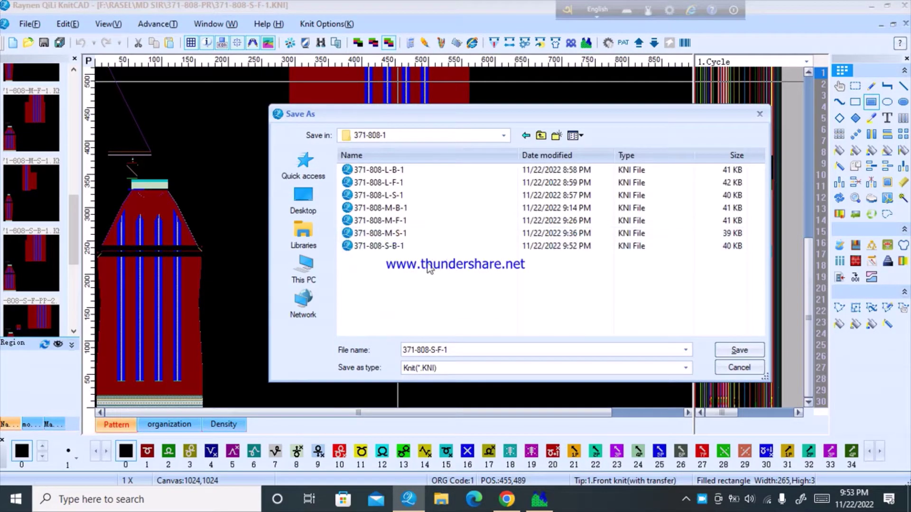
click(738, 350)
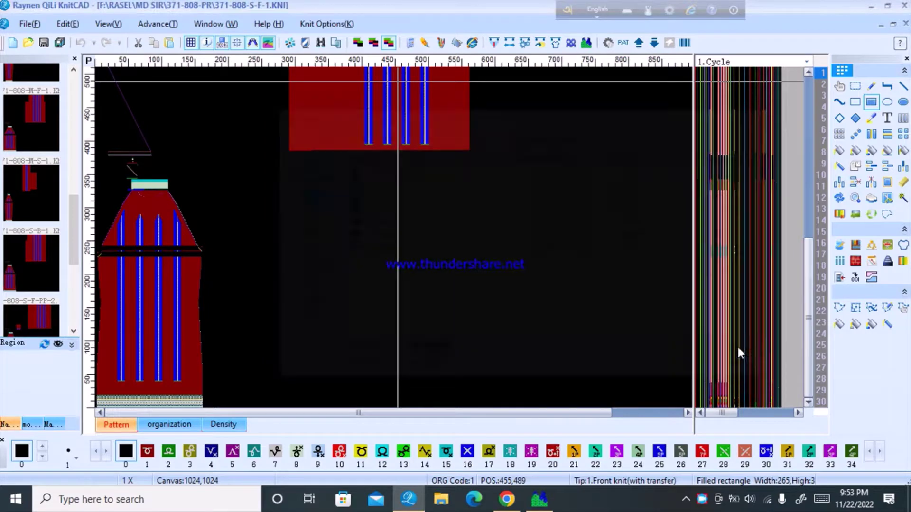
- Set the start needles of the shape design to 159
click(555, 44)
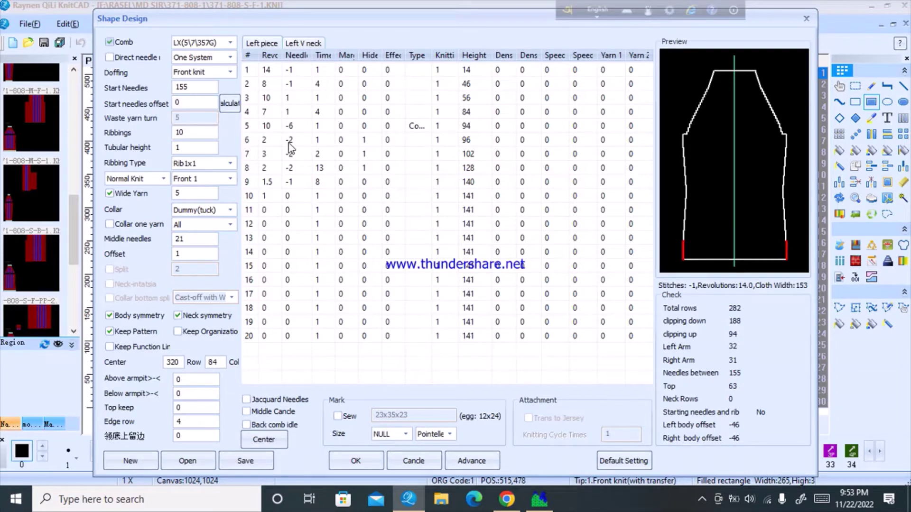
double_click(192, 87)
text(159)
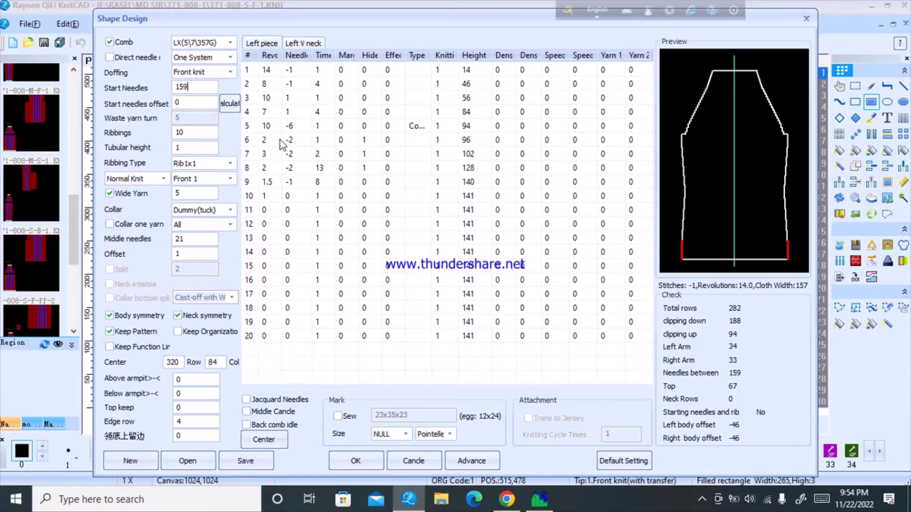
- Set left piece row 7 to 1.5 revolutions and 14 times, and row 8 to 9 times
click(266, 154)
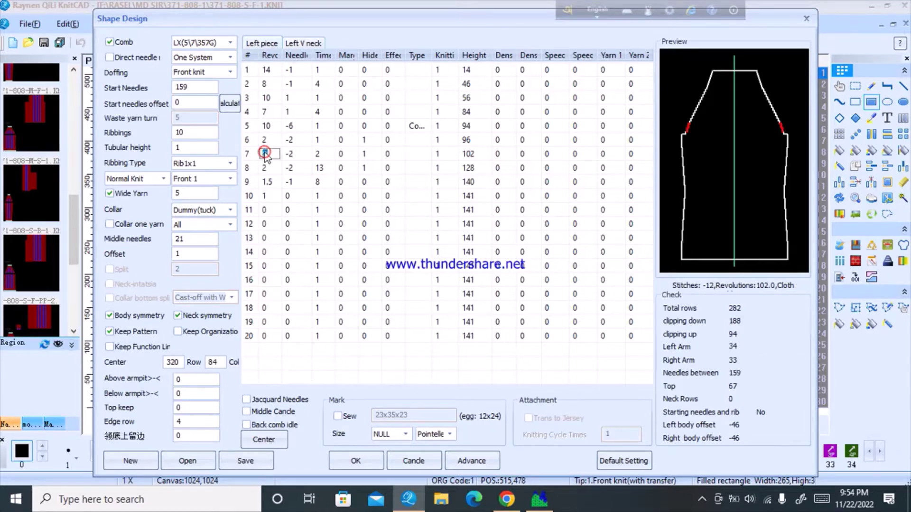
text(1.5)
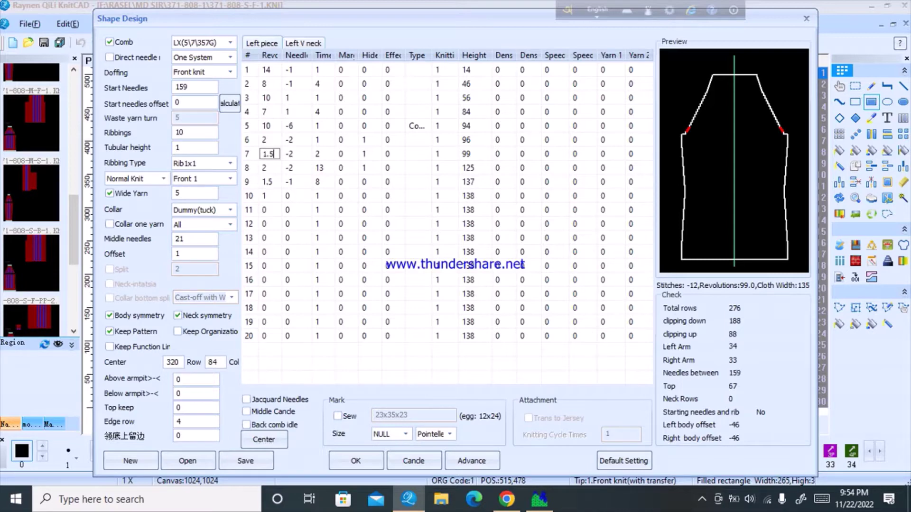
key(Tab)
key(Tab)
text(14)
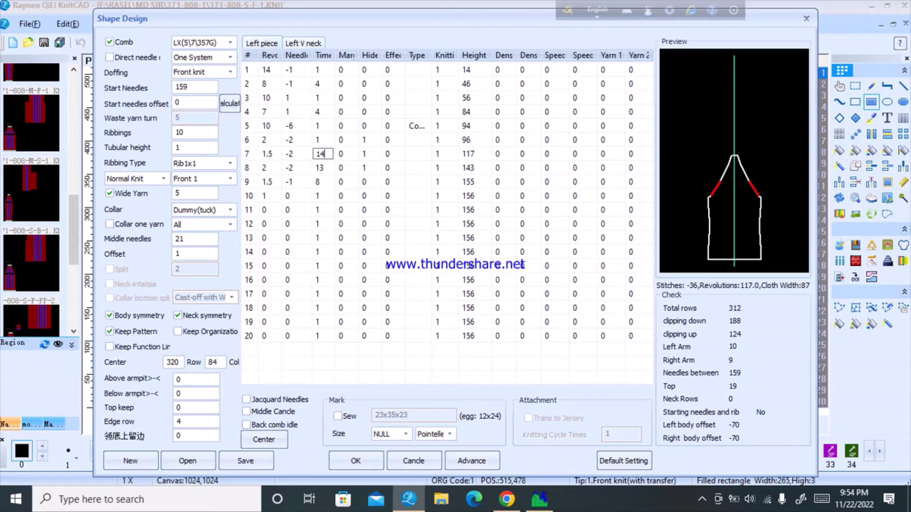
key(Down)
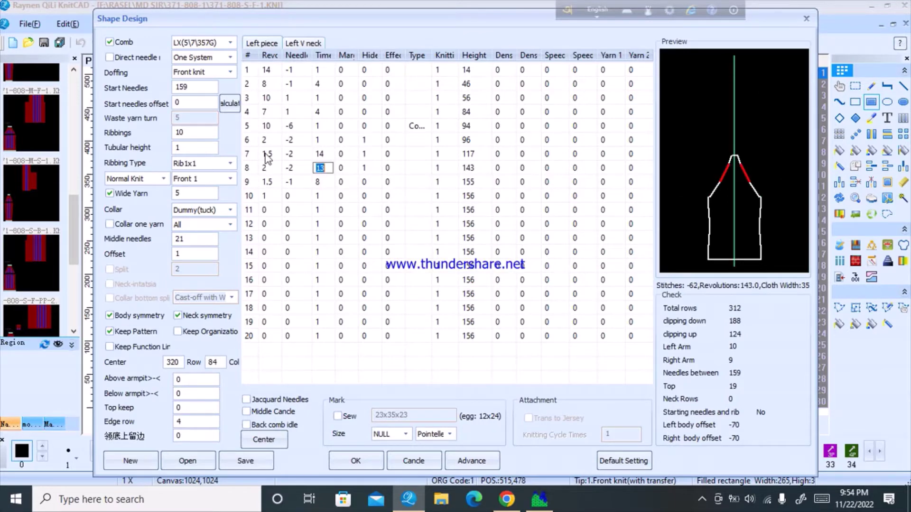
text(9)
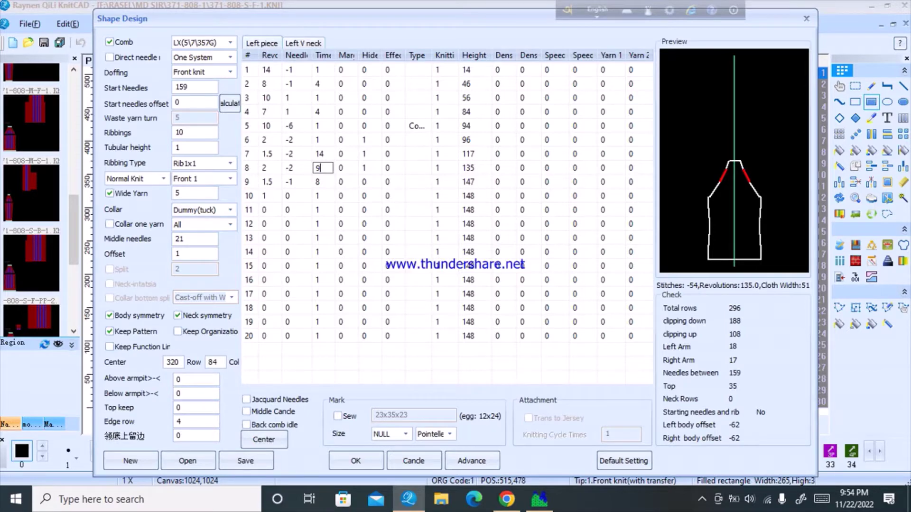
- Set left piece row 9 to 1 revolution, 0 needles and 0 times, and row 10 to 0 revolutions
key(Return)
text(0)
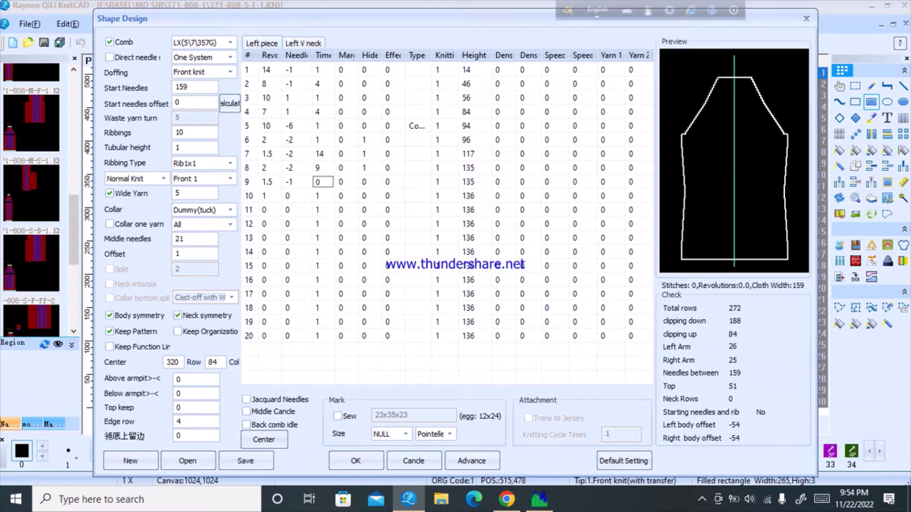
key(Left)
text(0)
key(Left)
text(1)
key(Down)
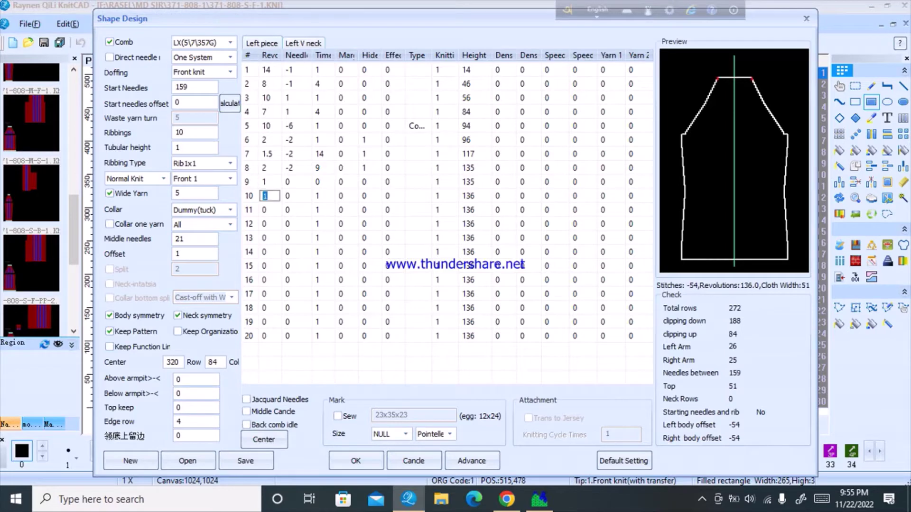
text(0)
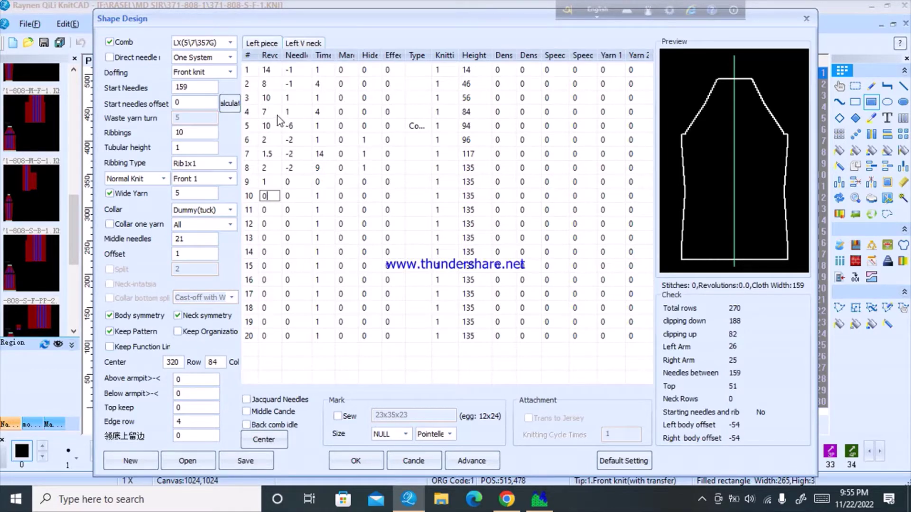
- Center the shape outline on the striped panel at position 454,663 and generate the shape with the pattern kept
click(264, 440)
scroll(320, 262, down, 5)
ctrl+scroll(376, 89, up, 3)
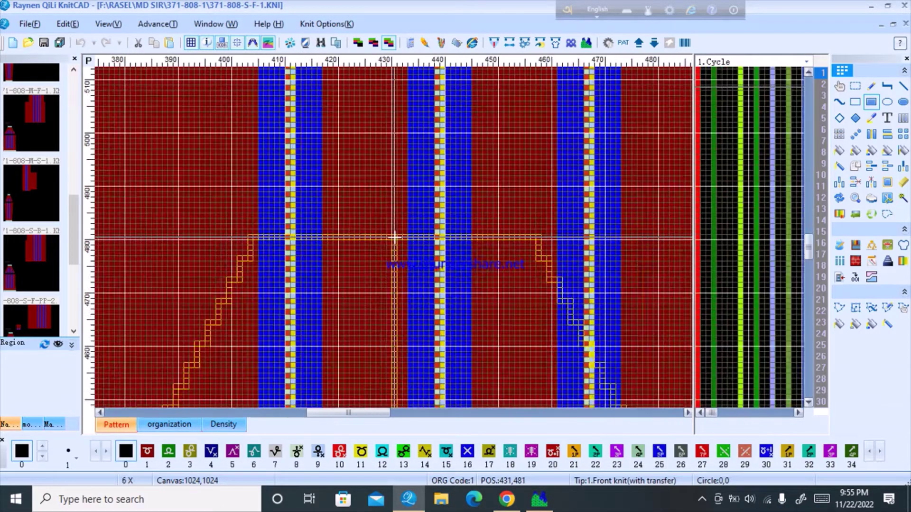
ctrl+scroll(413, 148, down, 2)
ctrl+scroll(420, 100, down, 1)
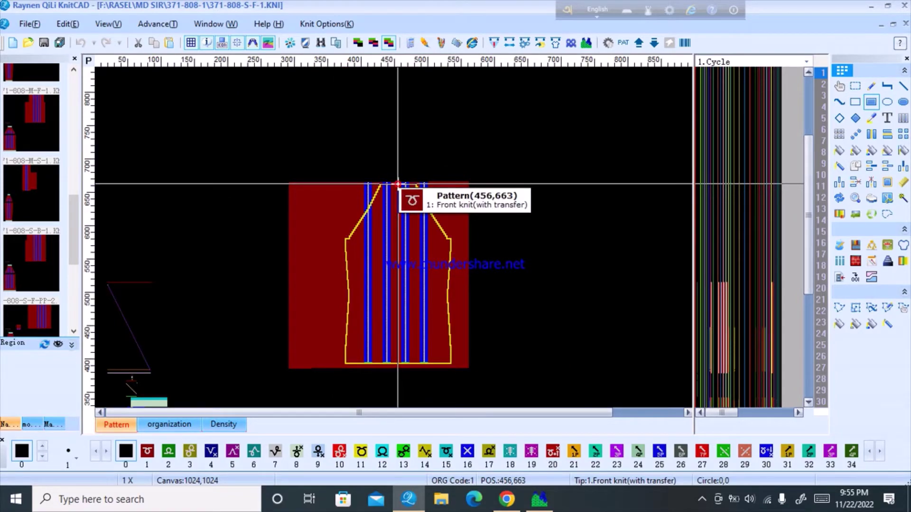
ctrl+scroll(410, 347, up, 5)
ctrl+scroll(403, 294, down, 5)
ctrl+scroll(396, 230, up, 7)
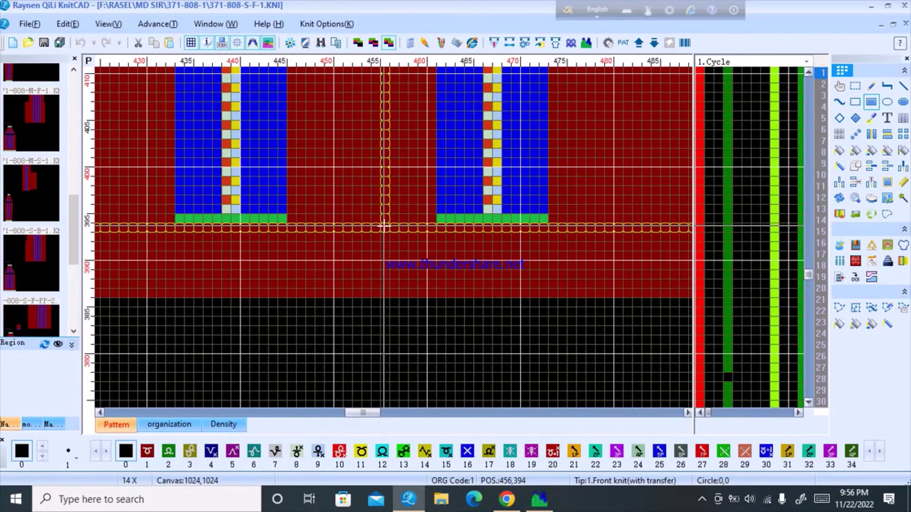
mouse_move(366, 229)
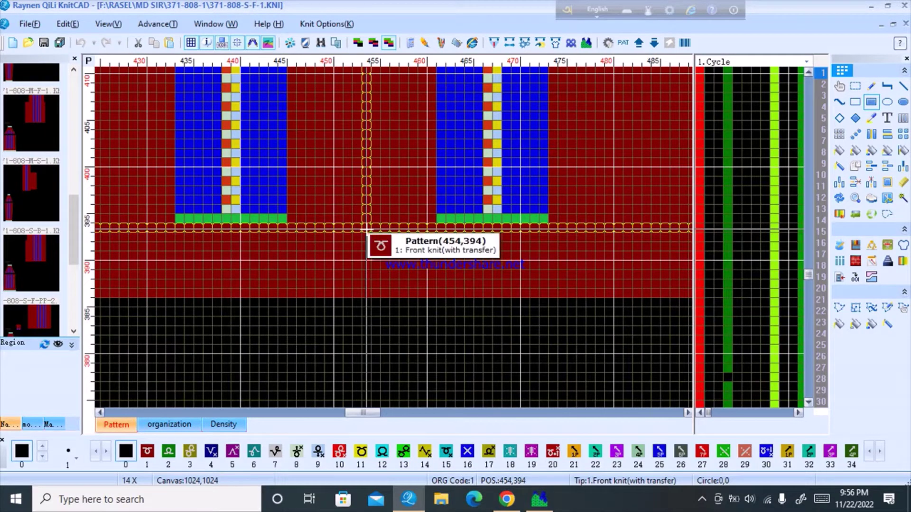
ctrl+scroll(357, 229, down, 6)
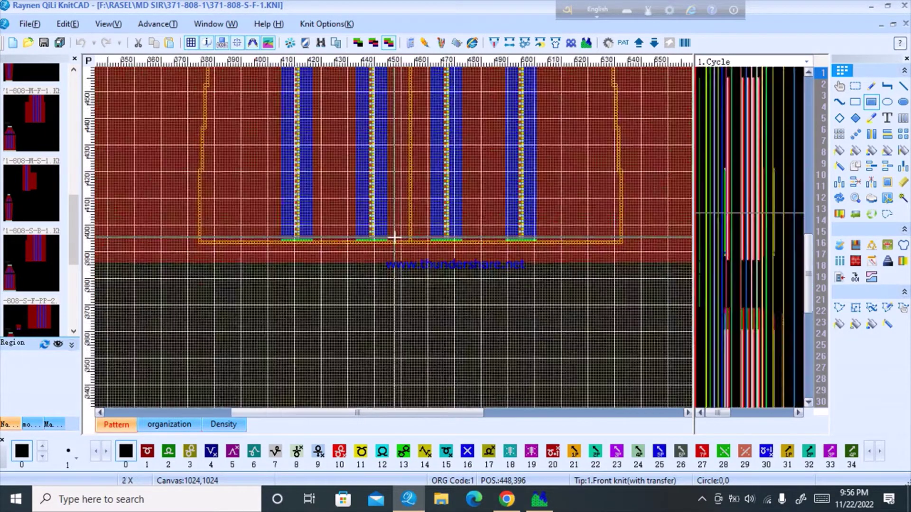
ctrl+scroll(425, 167, up, 3)
ctrl+scroll(400, 238, down, 2)
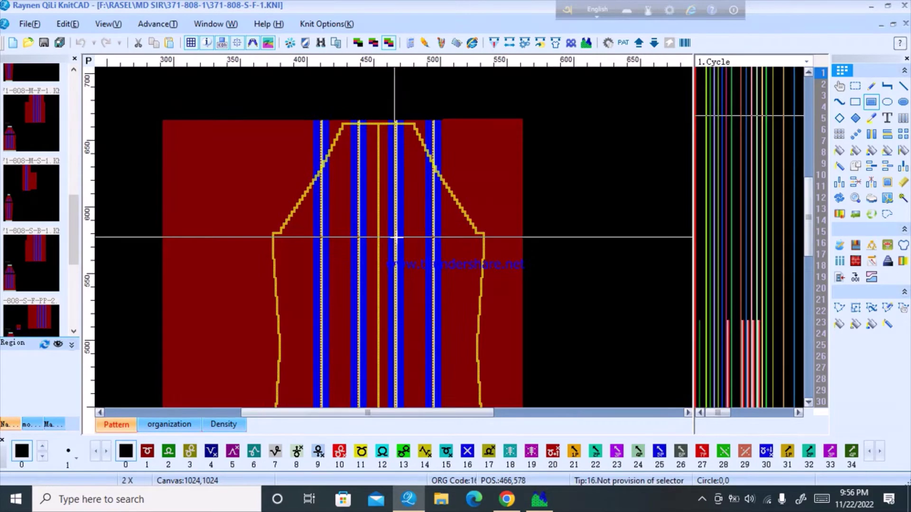
click(555, 44)
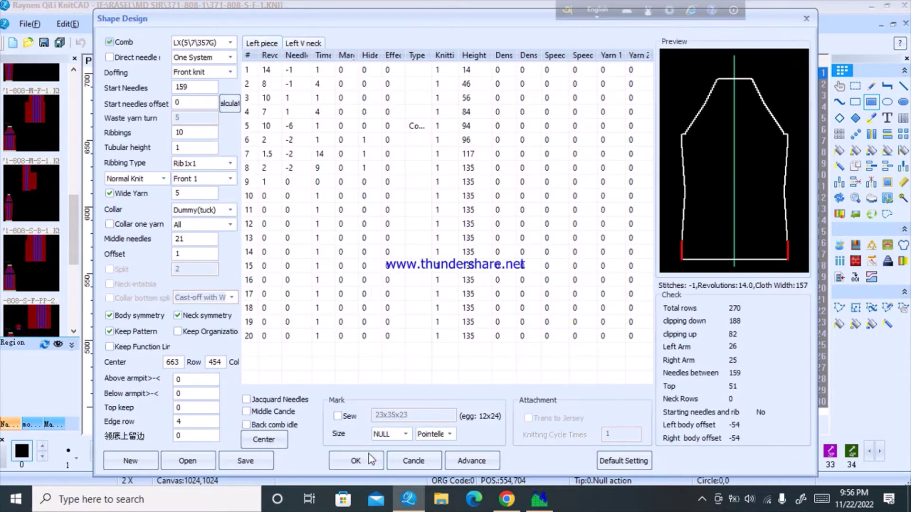
click(356, 461)
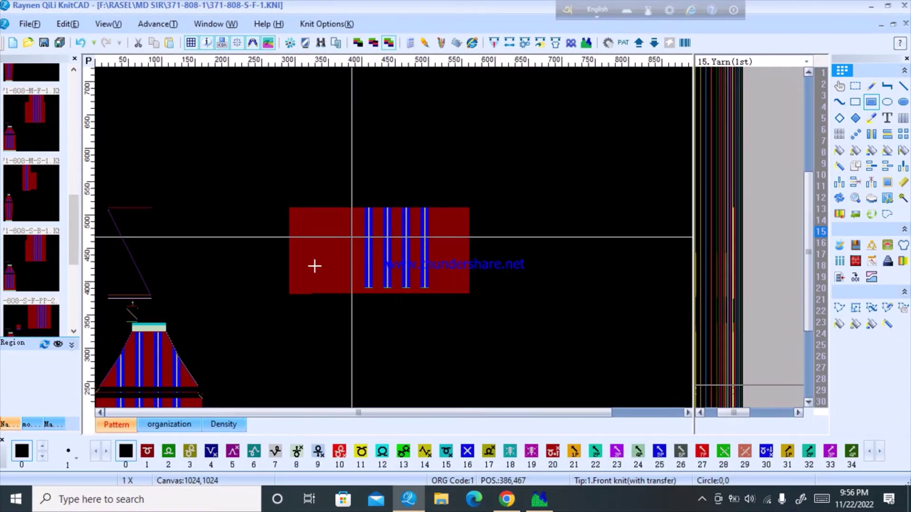
- Select the generated body piece above the ribbing, a region about 192 by 286 stitches, and copy it
scroll(140, 352, up, 5)
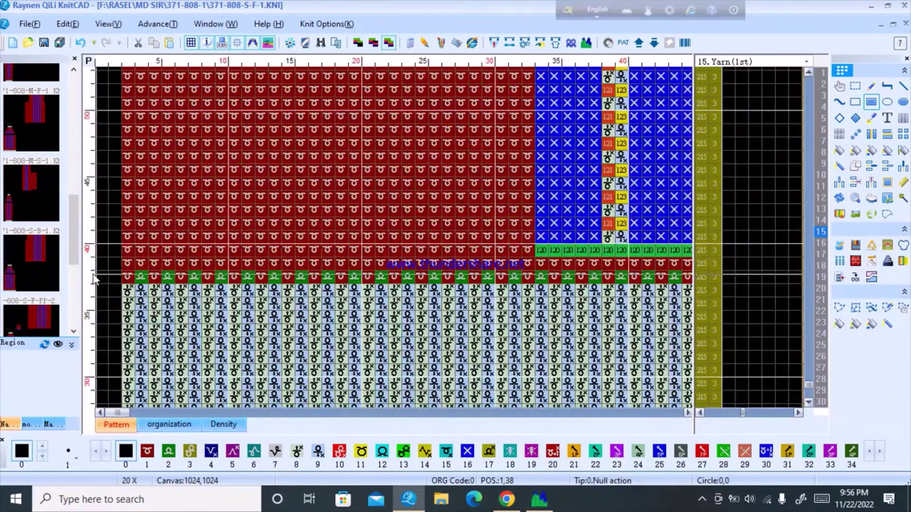
drag(94, 279, 627, 129)
click(839, 134)
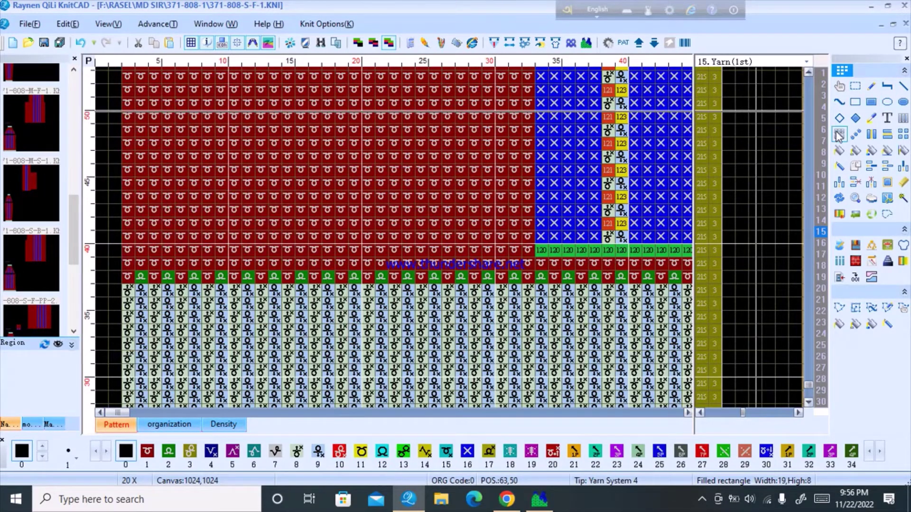
drag(105, 260, 678, 209)
scroll(332, 124, down, 5)
scroll(189, 198, up, 5)
scroll(484, 306, down, 5)
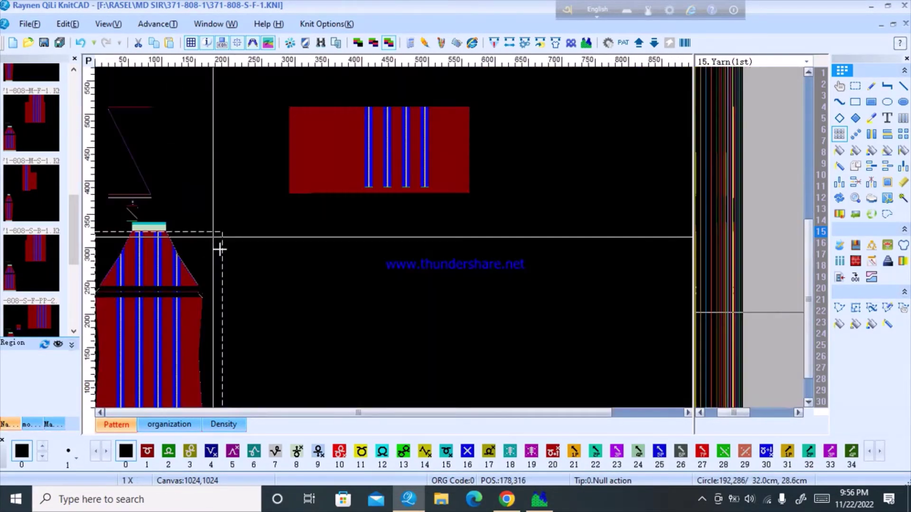
scroll(319, 190, up, 2)
right_click(356, 127)
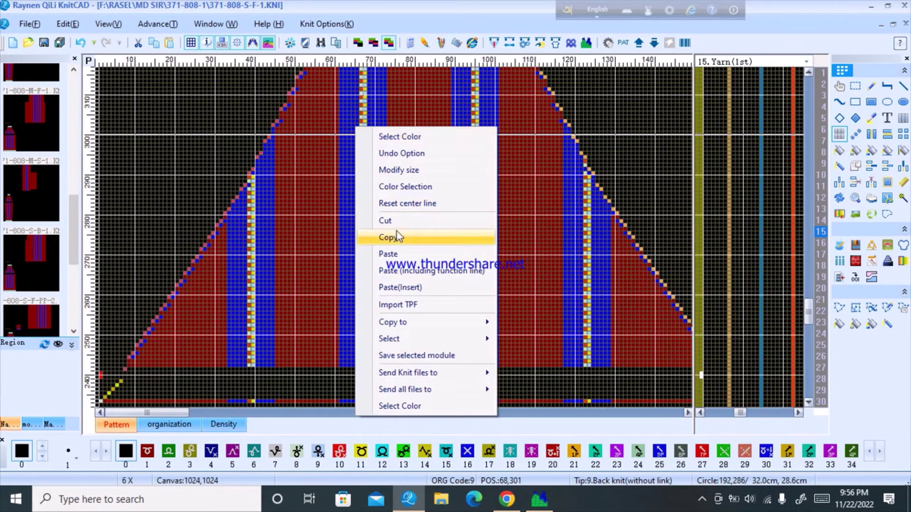
click(395, 237)
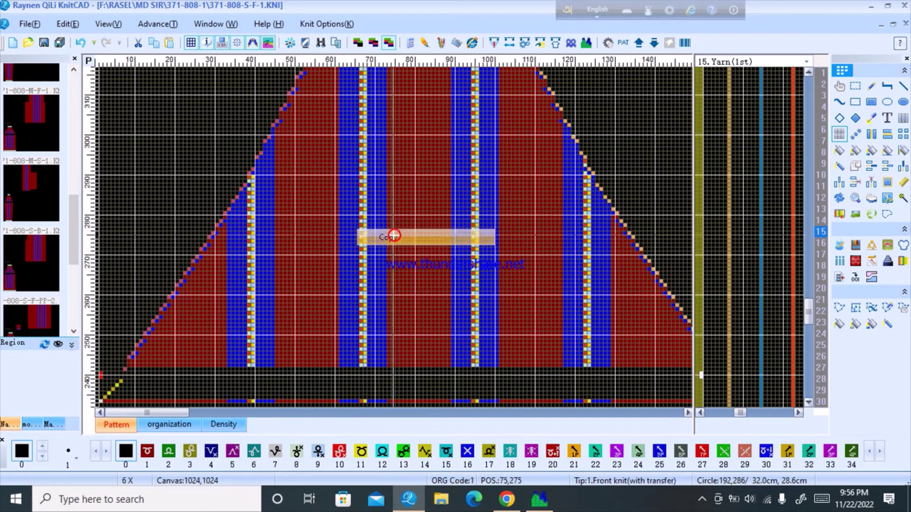
- Undo the shape generation and paste the copied body piece in the empty area beside the original piece
click(81, 43)
scroll(294, 223, down, 3)
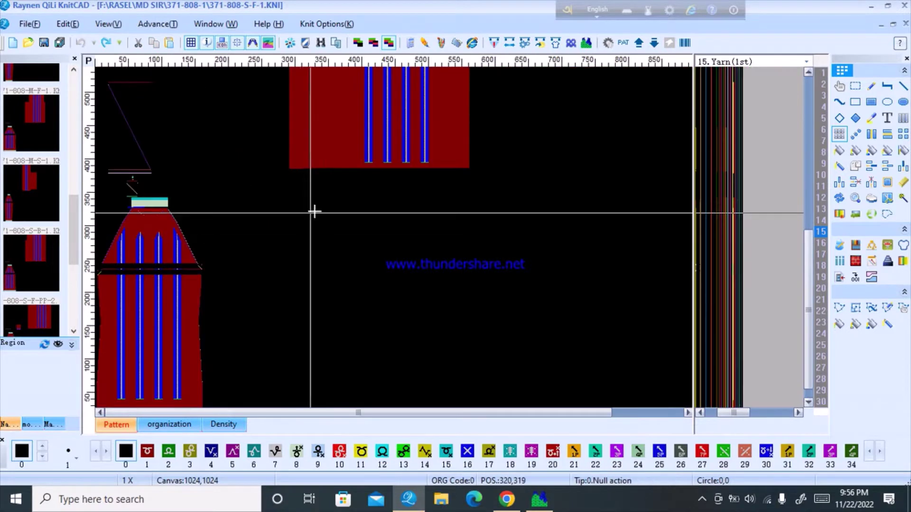
scroll(195, 238, up, 1)
right_click(424, 165)
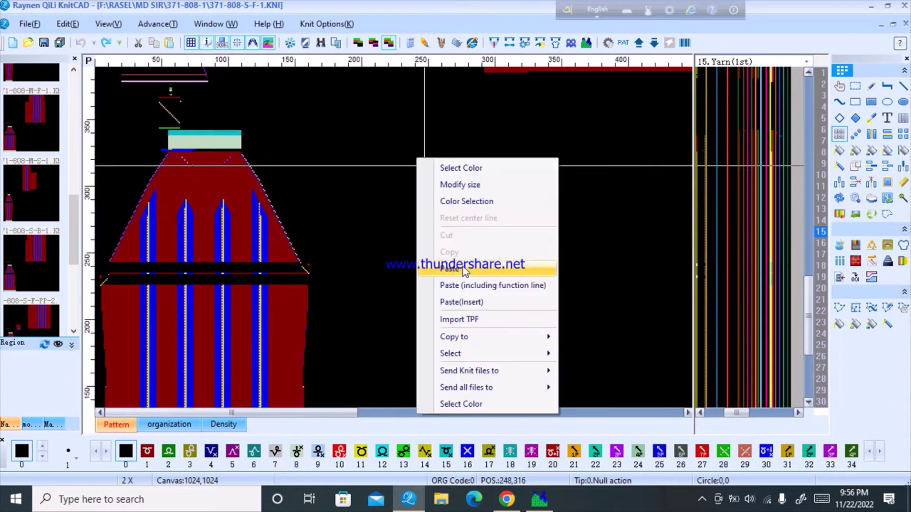
click(457, 270)
scroll(265, 327, down, 1)
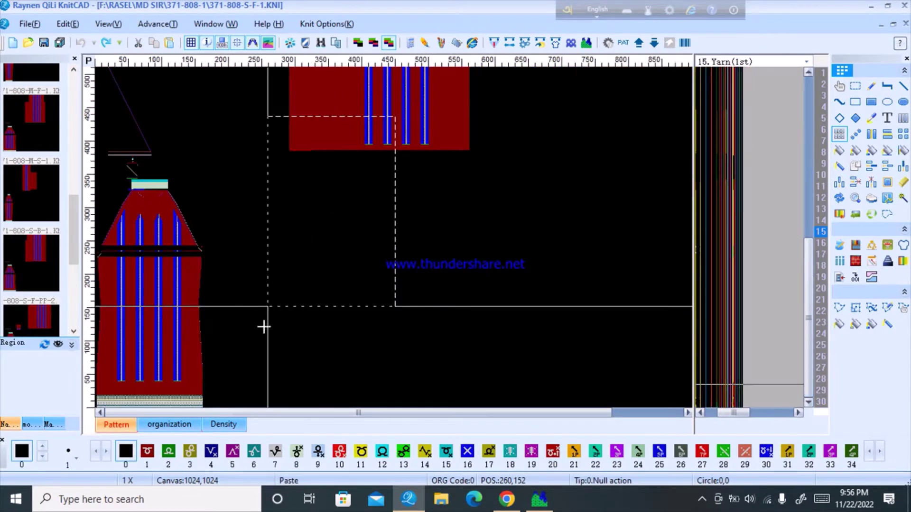
click(274, 379)
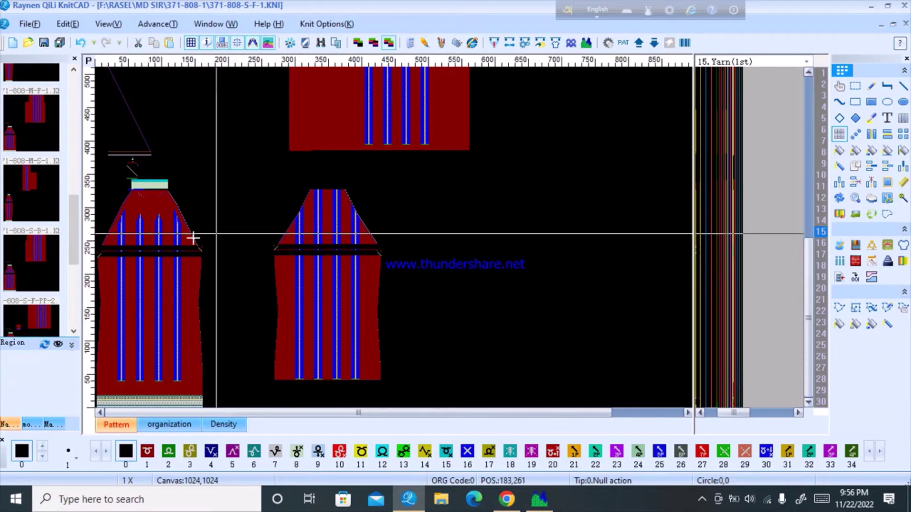
- Examine the pointed stripe ends and the shoulder area of the original piece
scroll(156, 237, up, 1)
scroll(155, 238, up, 1)
scroll(332, 204, up, 1)
scroll(389, 238, up, 1)
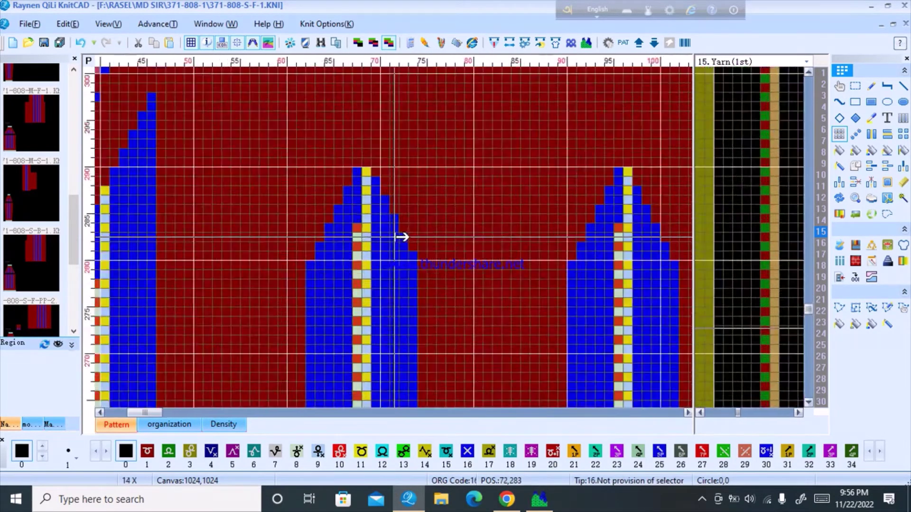
scroll(401, 228, up, 1)
scroll(402, 221, down, 2)
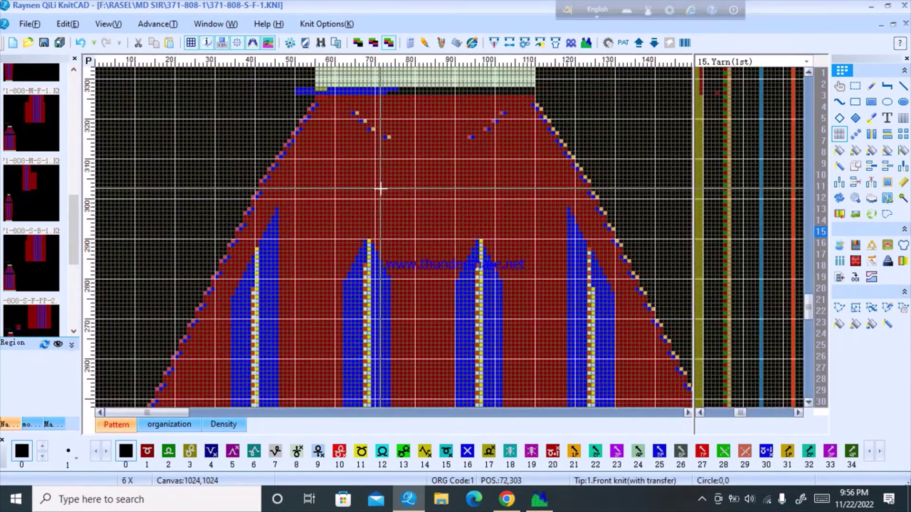
scroll(380, 185, down, 3)
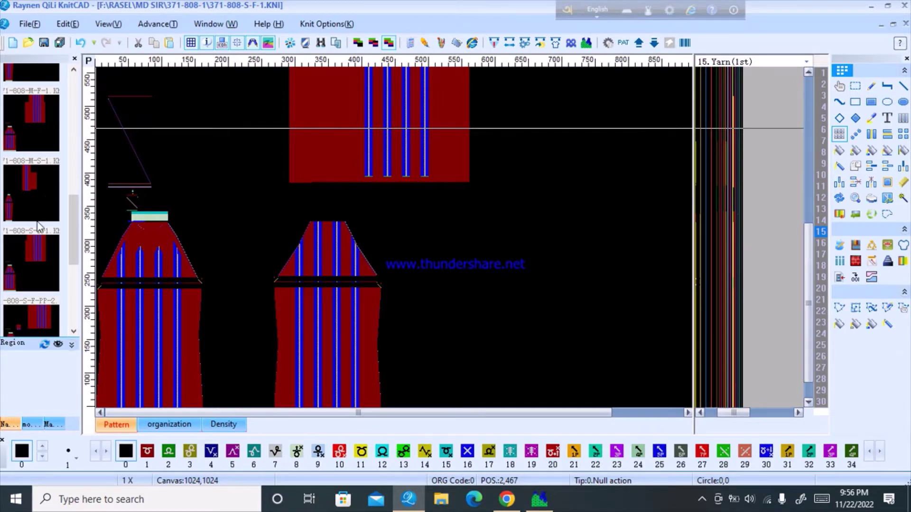
- Switch to the reference pattern 371-808-S-F-PP-2 and bring its upper body with the stripe ends into view
scroll(33, 276, down, 2)
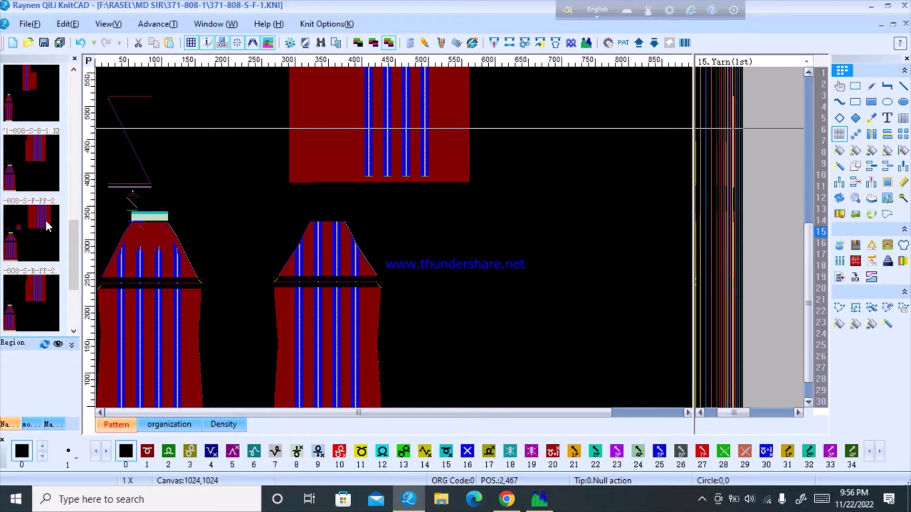
click(42, 217)
scroll(280, 222, down, 4)
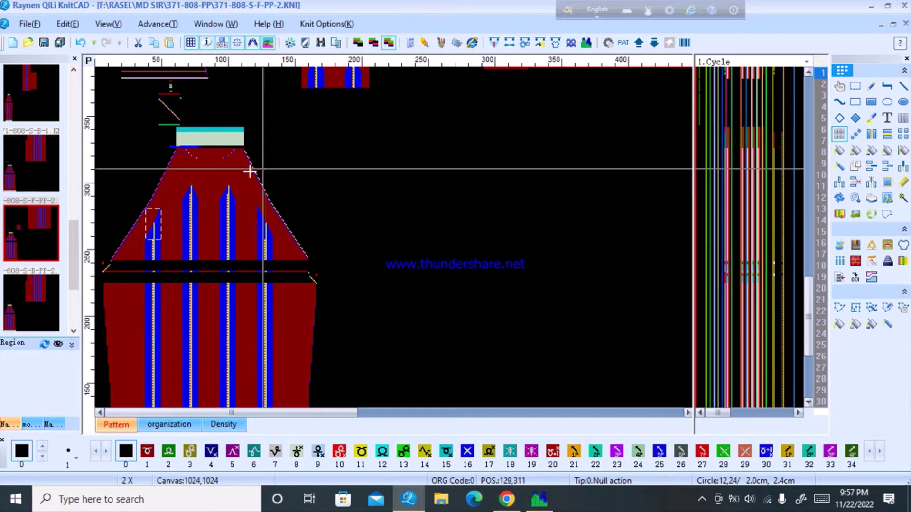
- Copy the selected 12 by 24 left stripe end from the reference and return to the pattern 371-808-S-F-1
right_click(154, 228)
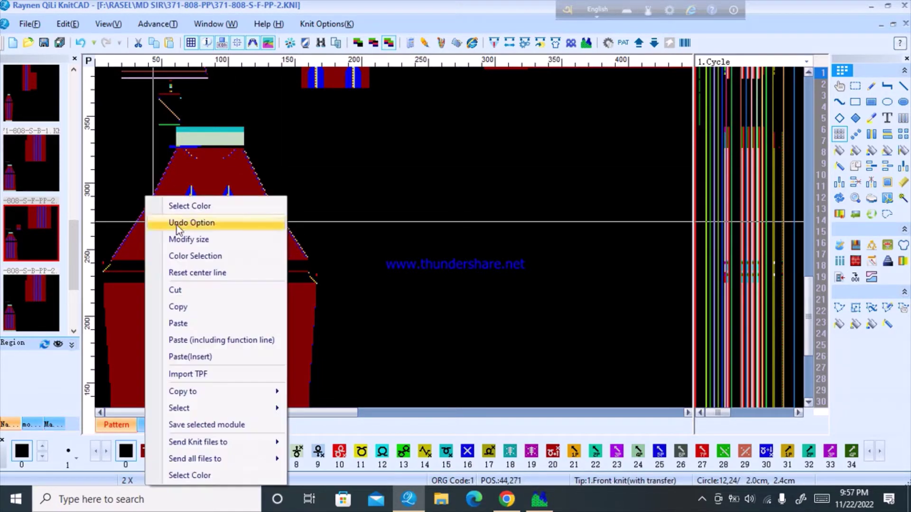
click(181, 307)
scroll(26, 276, down, 2)
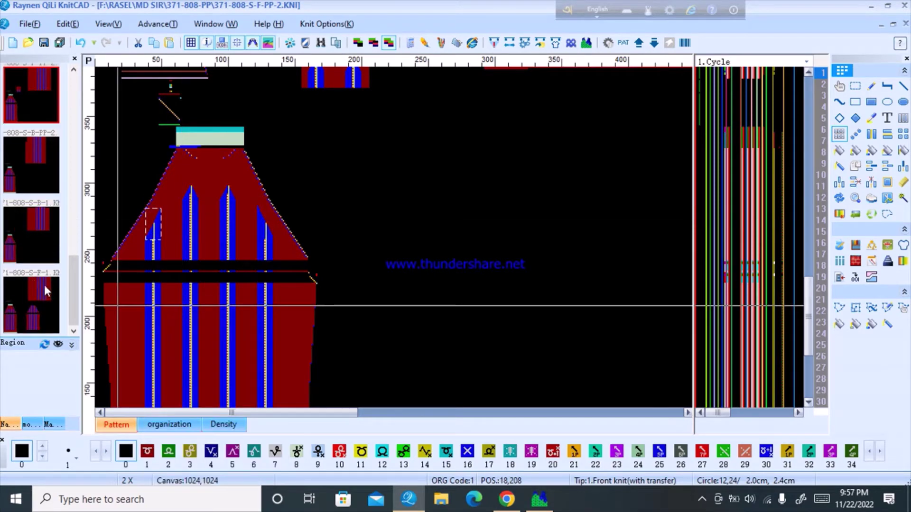
click(38, 283)
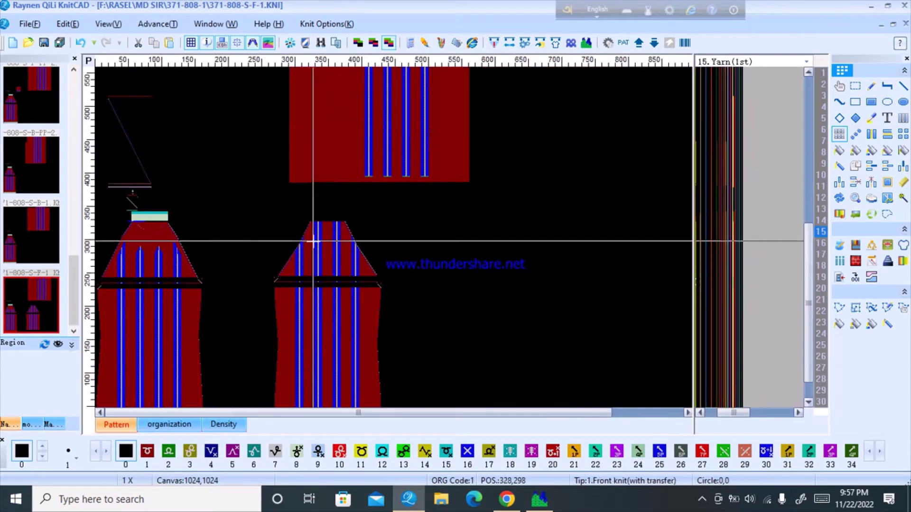
- Paste the copied stripe end onto the left outer stripe of the pasted body piece, aligned with the stripe's edges
scroll(306, 252, up, 5)
right_click(383, 209)
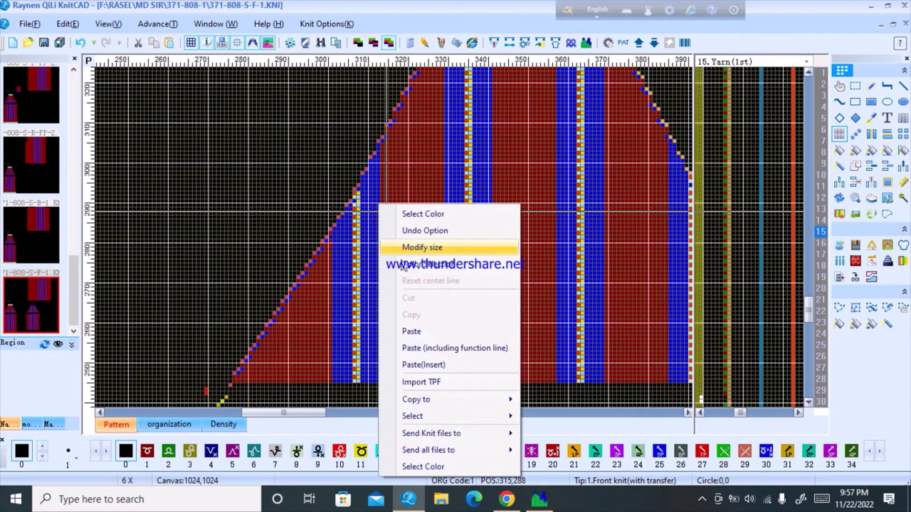
click(411, 332)
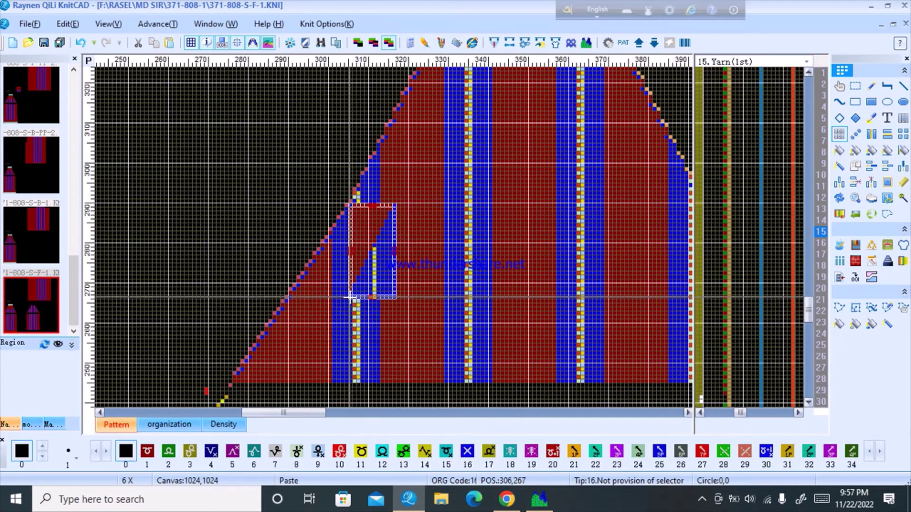
scroll(350, 298, up, 2)
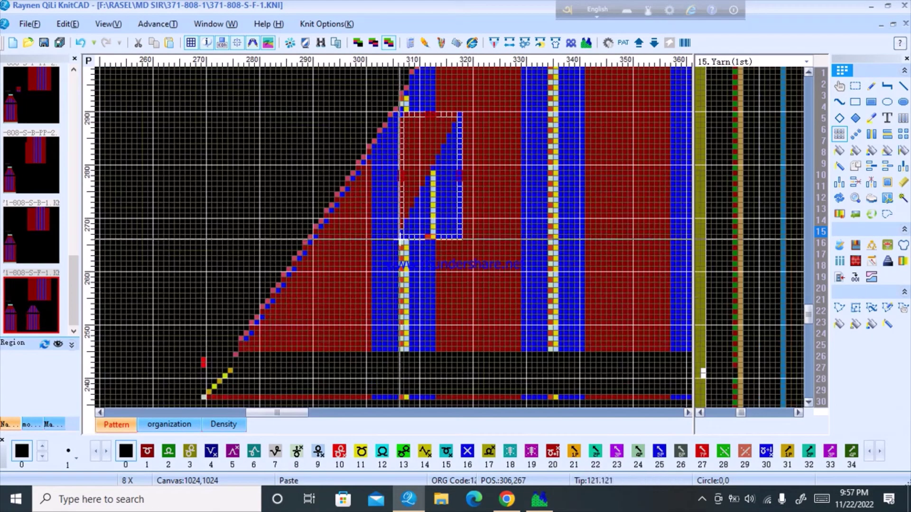
click(383, 271)
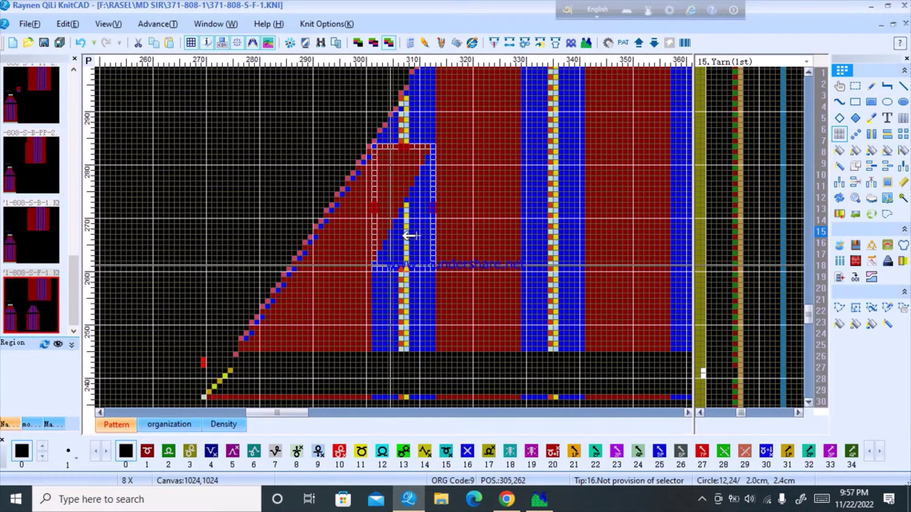
- Copy the selected 14 by 26 right stripe end from 371-808-S-B-PP-2 and return to 371-808-S-F-1
scroll(372, 249, down, 2)
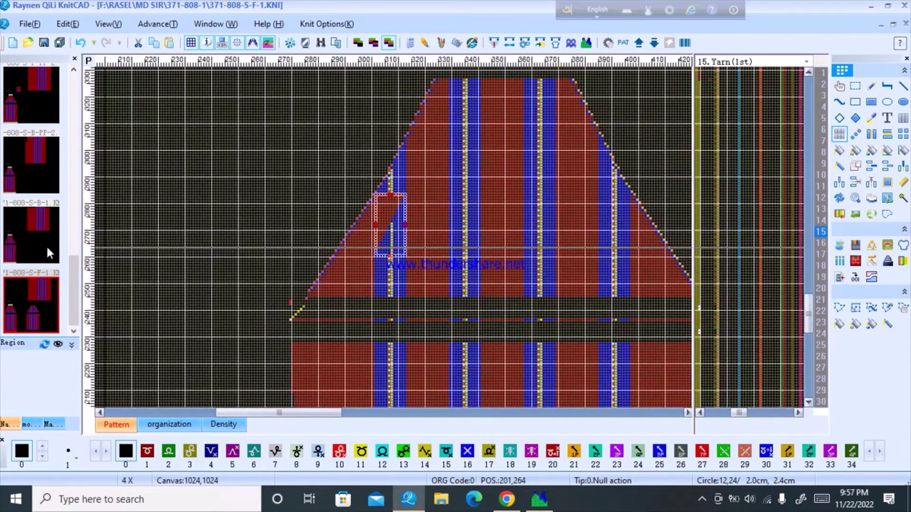
click(38, 163)
scroll(201, 204, down, 5)
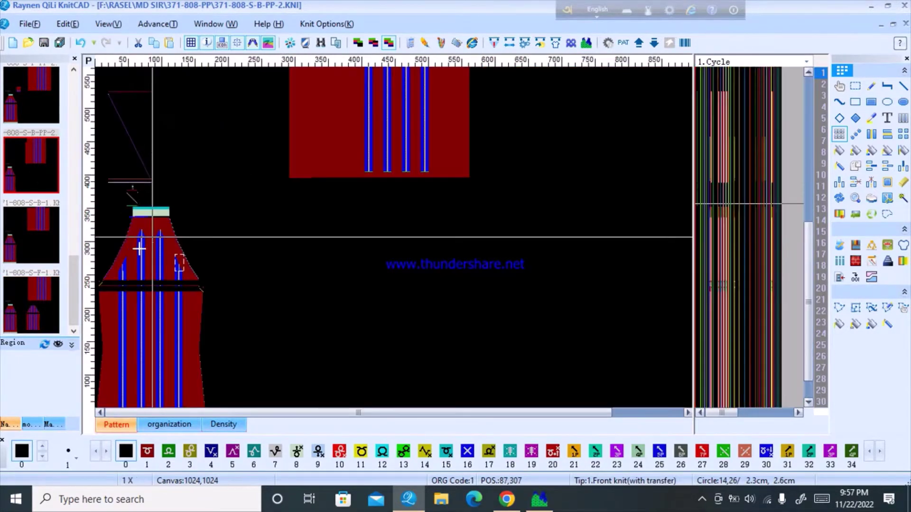
scroll(164, 259, up, 5)
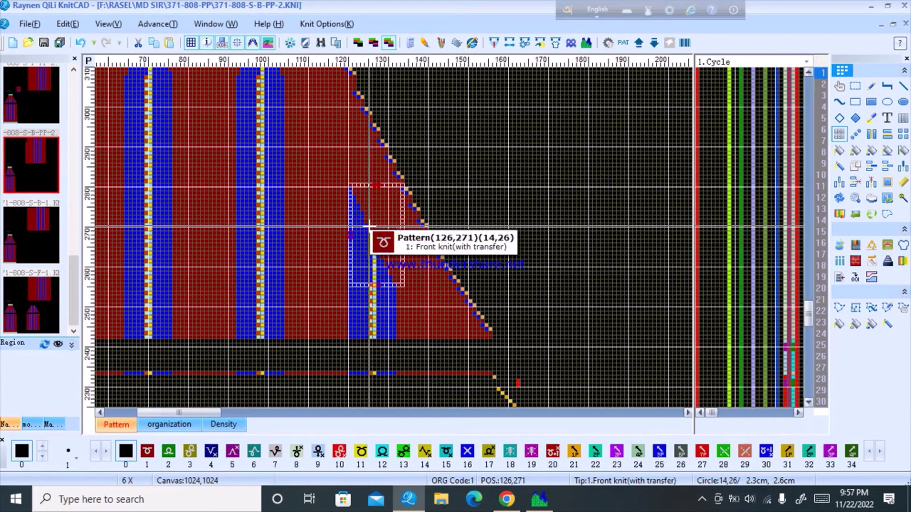
right_click(369, 228)
click(392, 309)
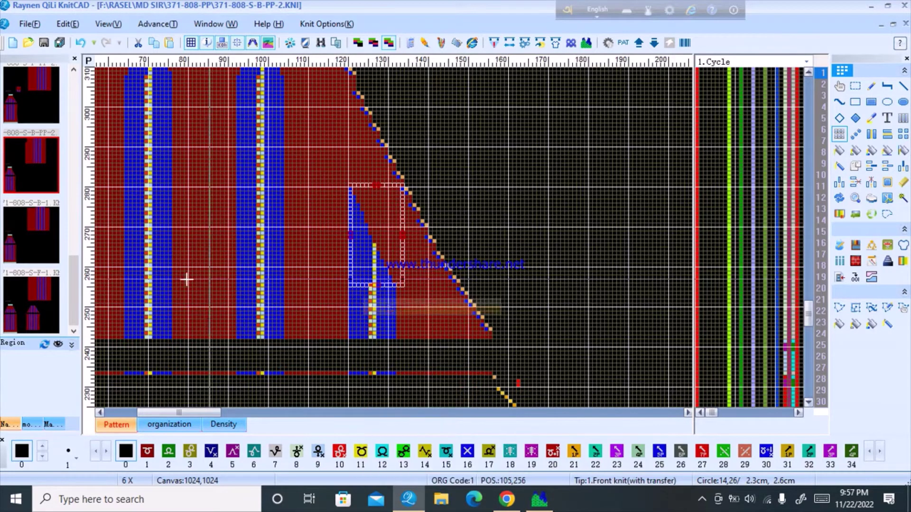
click(34, 283)
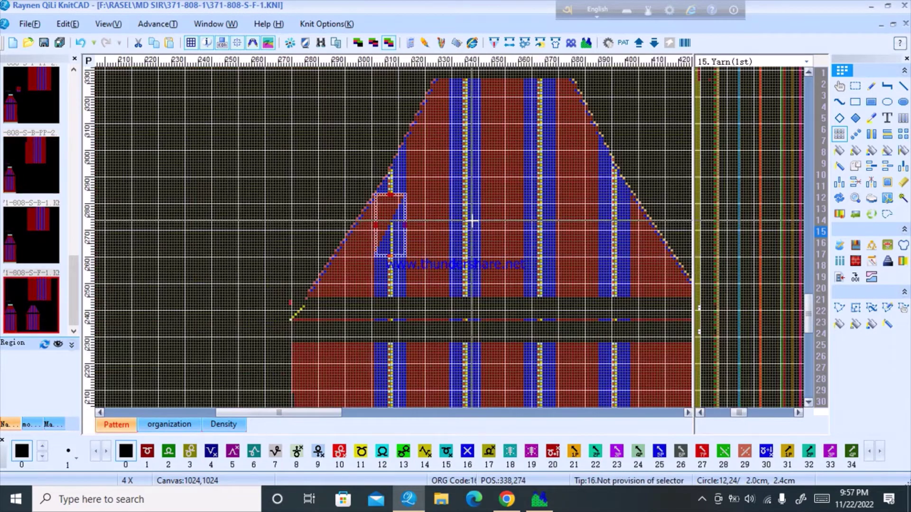
- Try to paste the copied stripe end onto the right outer stripe at stitch 385,259, and undo the paste
scroll(511, 218, down, 1)
scroll(461, 238, up, 1)
right_click(393, 183)
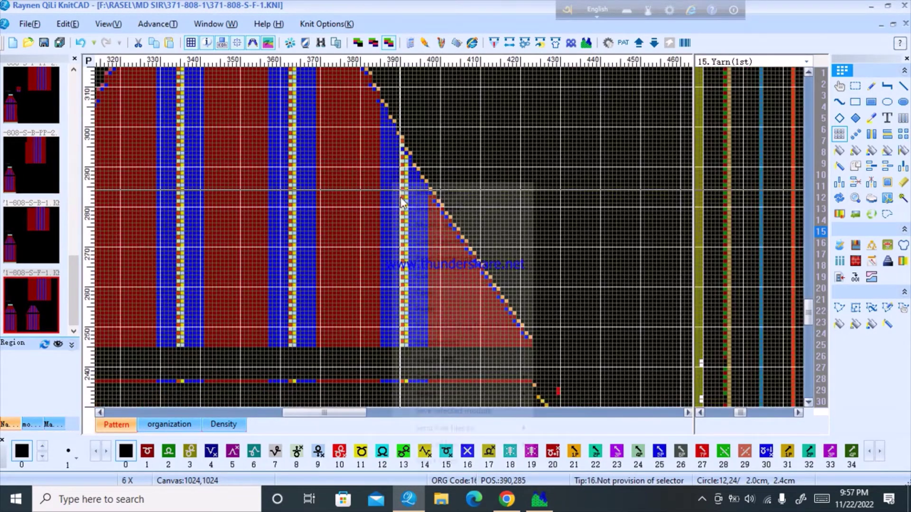
click(426, 309)
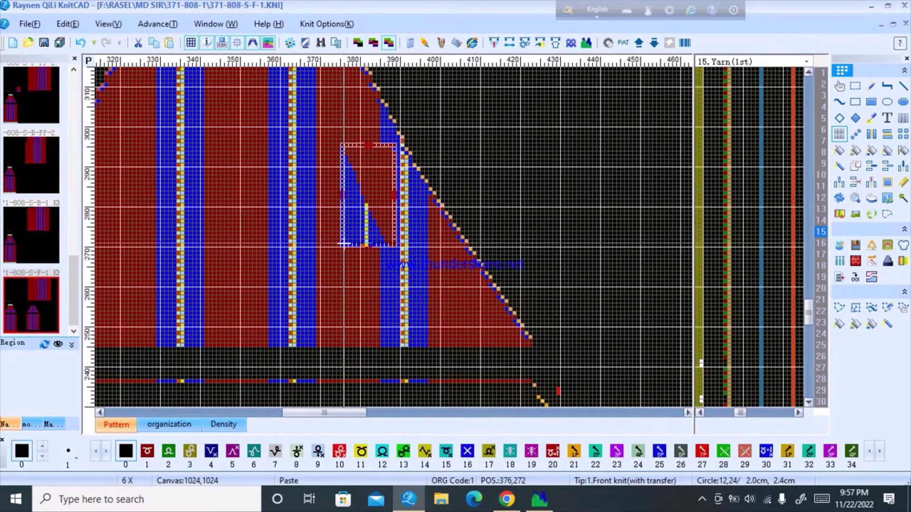
scroll(380, 242, up, 1)
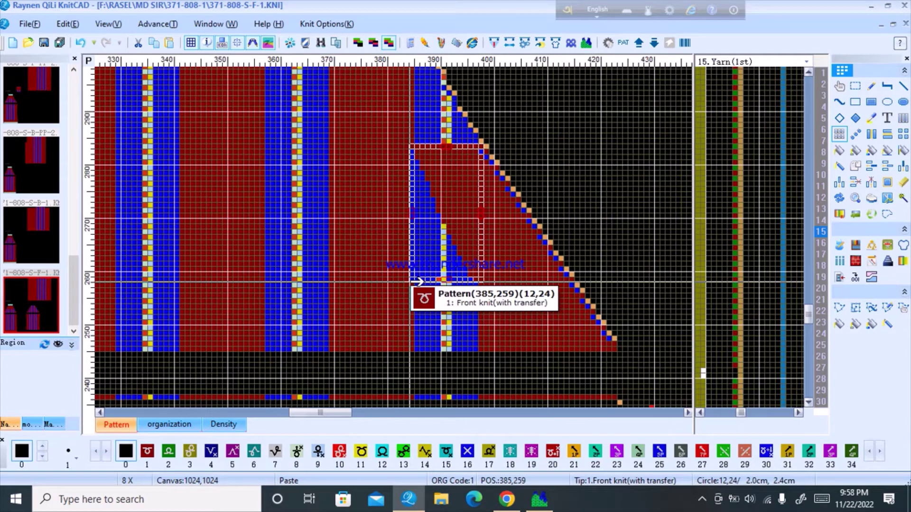
click(417, 281)
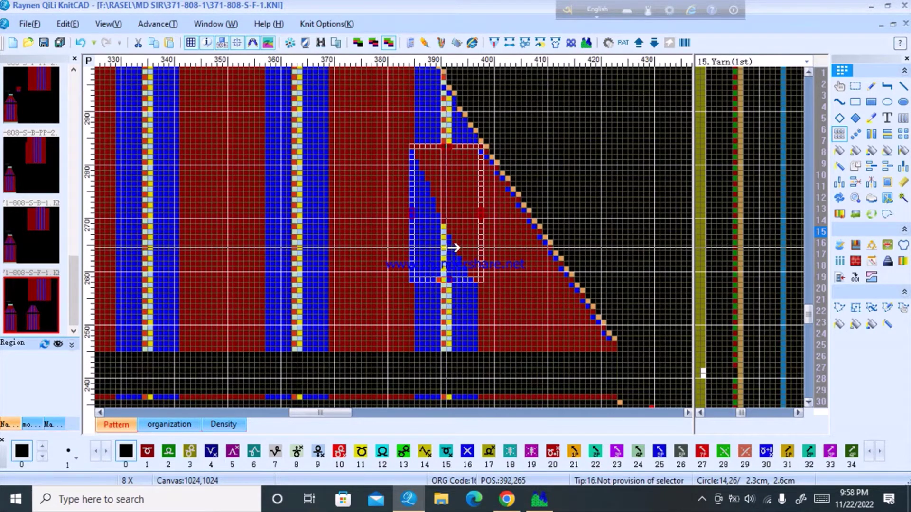
click(447, 245)
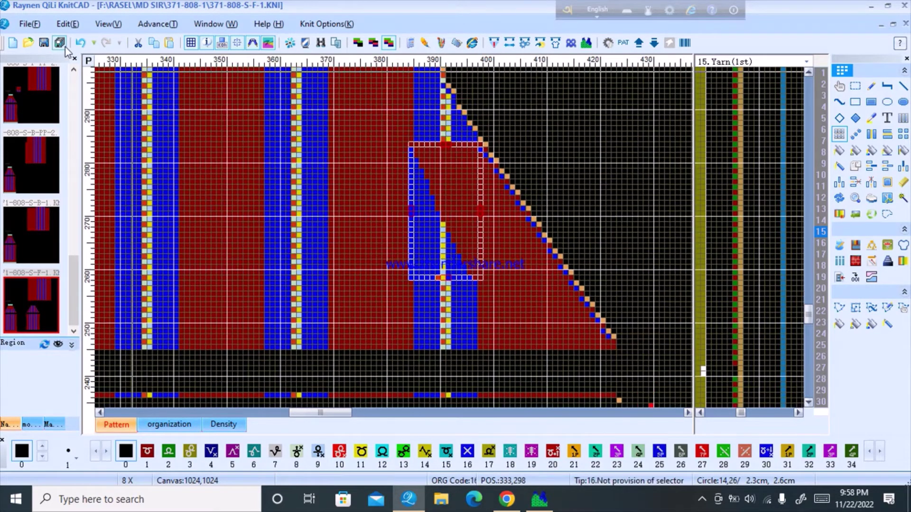
click(89, 43)
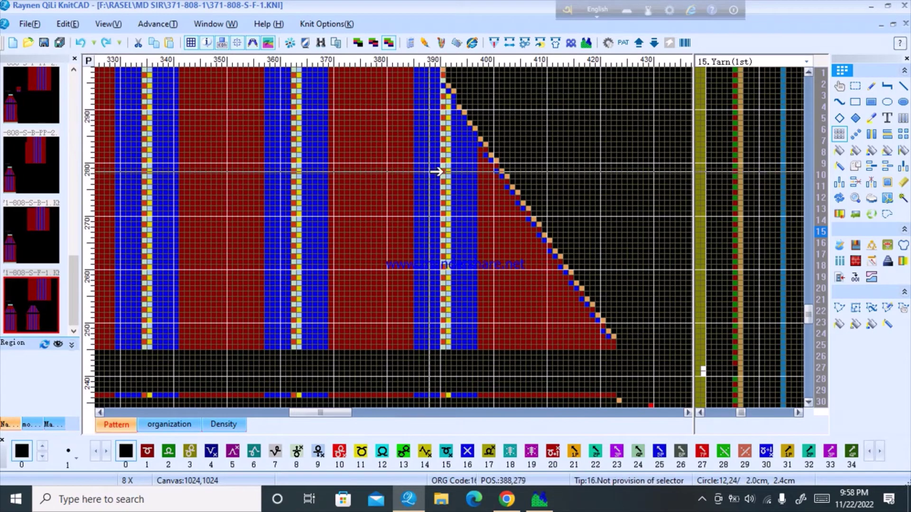
- Paste the copied stripe end onto the right outer stripe with its lower-left corner at stitch 386,257
right_click(422, 164)
click(456, 291)
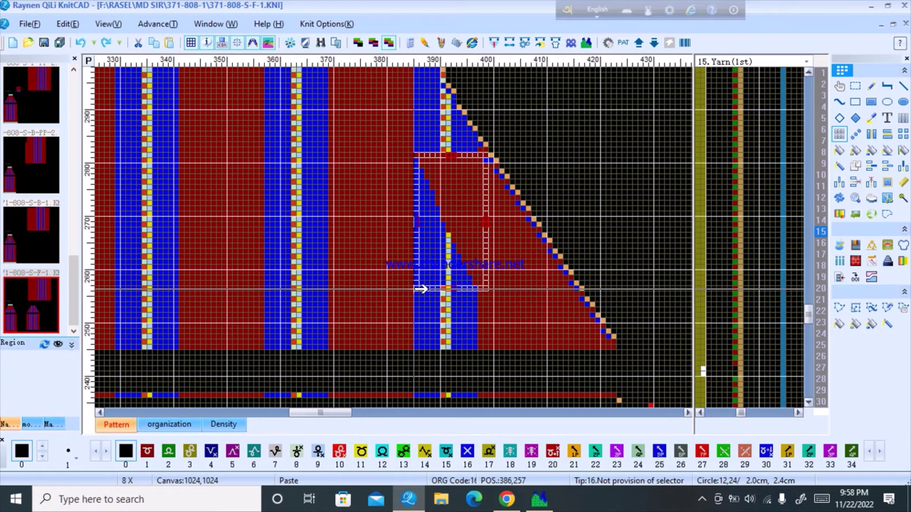
click(421, 289)
drag(382, 212, 421, 236)
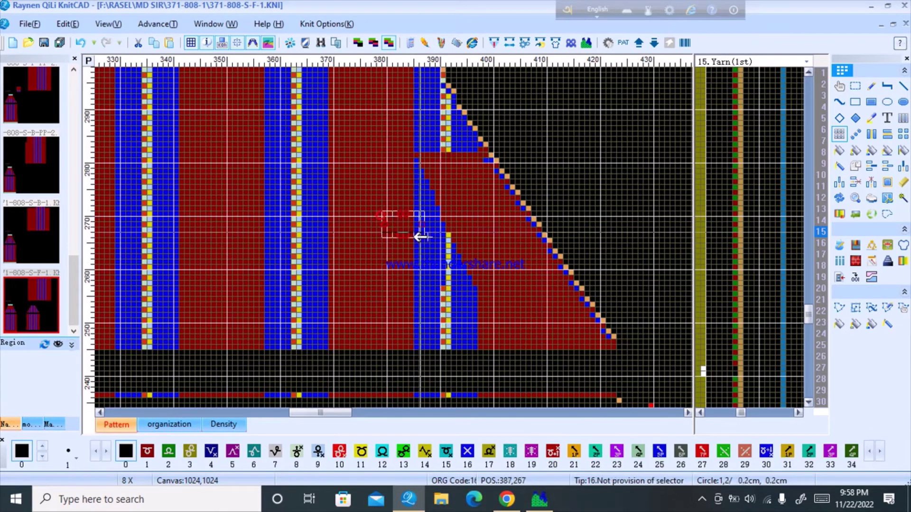
- Correct the narrowing-edge stitches overwritten above the right stripe end with a small flat copy and a stitch in colour 16
scroll(427, 213, up, 2)
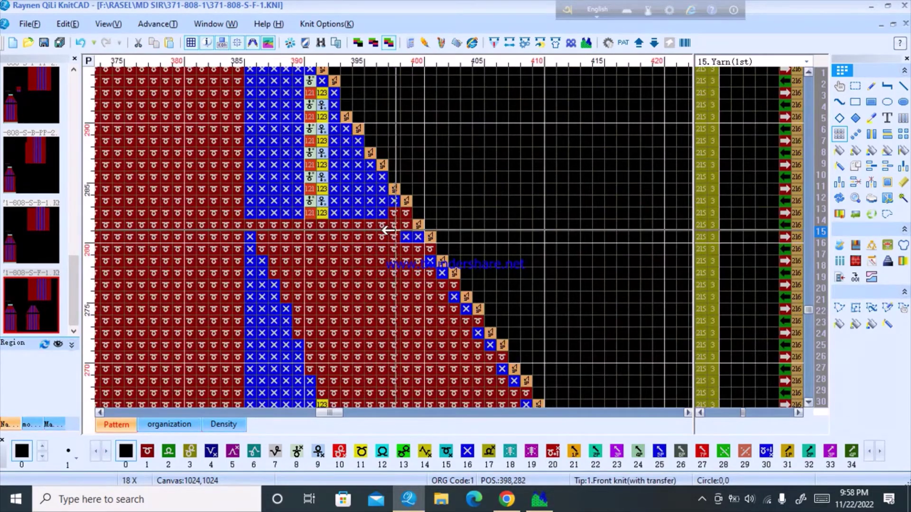
drag(390, 254, 406, 241)
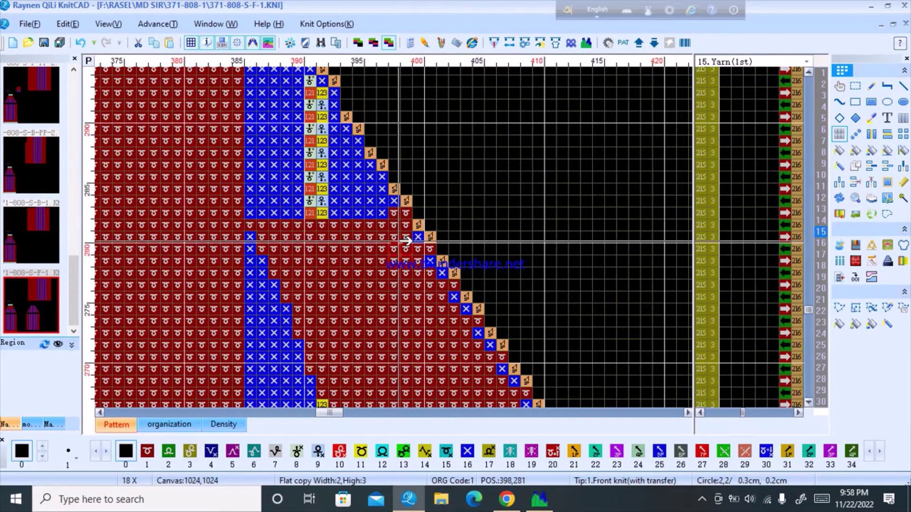
right_click(392, 212)
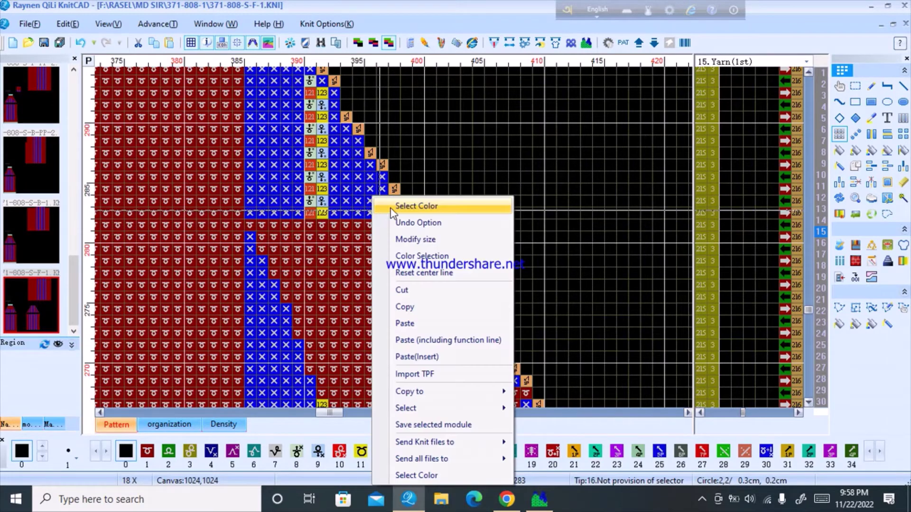
click(392, 212)
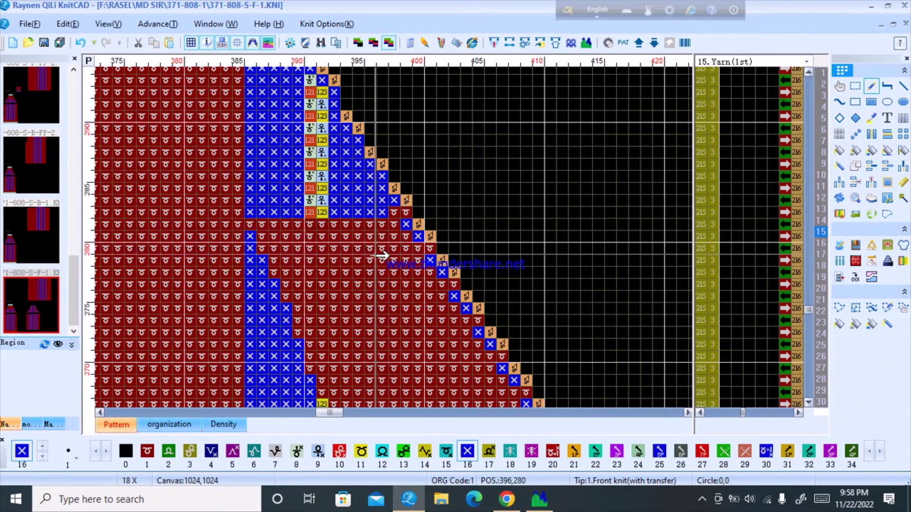
- In 371-808-S-F-PP-2, select a region of about 43 by 41 stitches covering the neckline and two middle stripe ends, and copy it
scroll(384, 254, down, 5)
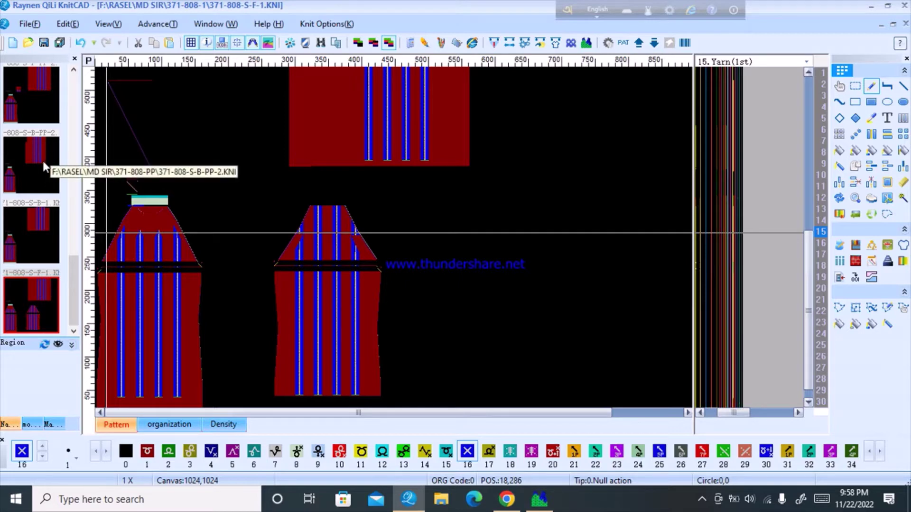
scroll(45, 164, up, 2)
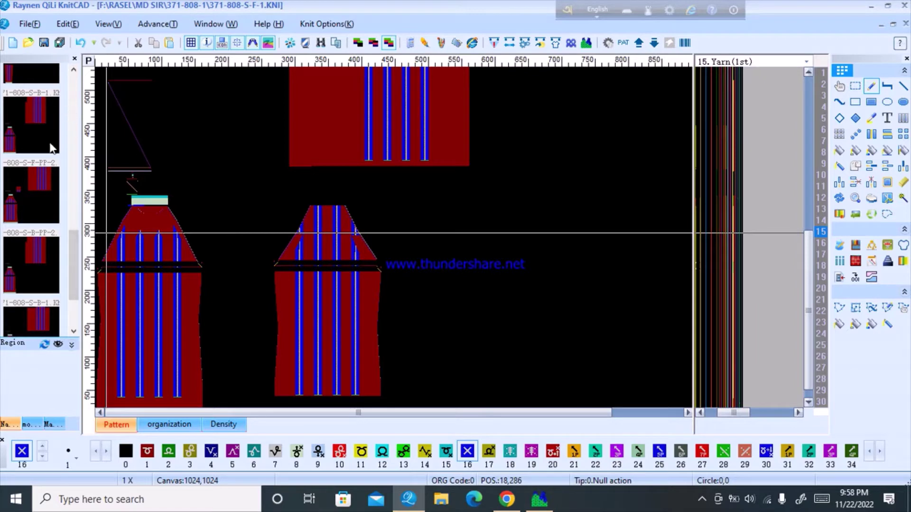
double_click(38, 173)
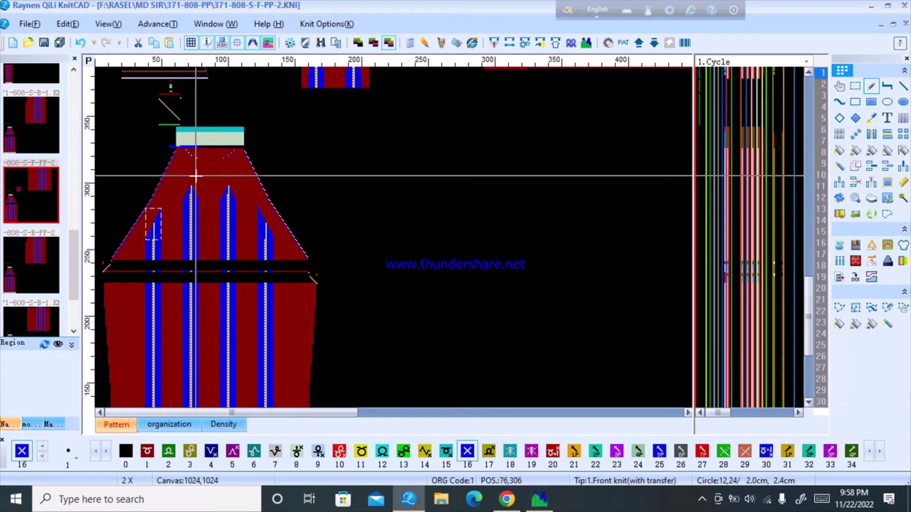
scroll(191, 164, up, 1)
scroll(363, 214, up, 1)
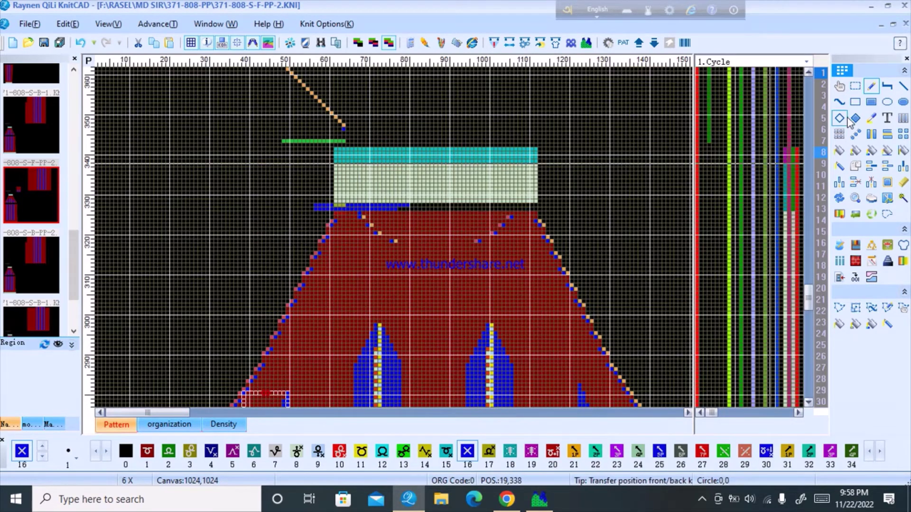
click(856, 87)
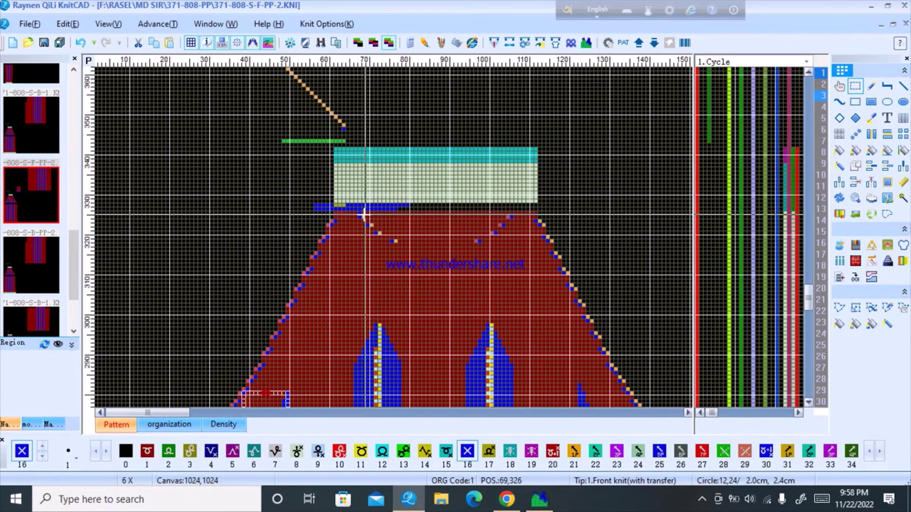
drag(363, 215, 513, 361)
right_click(513, 361)
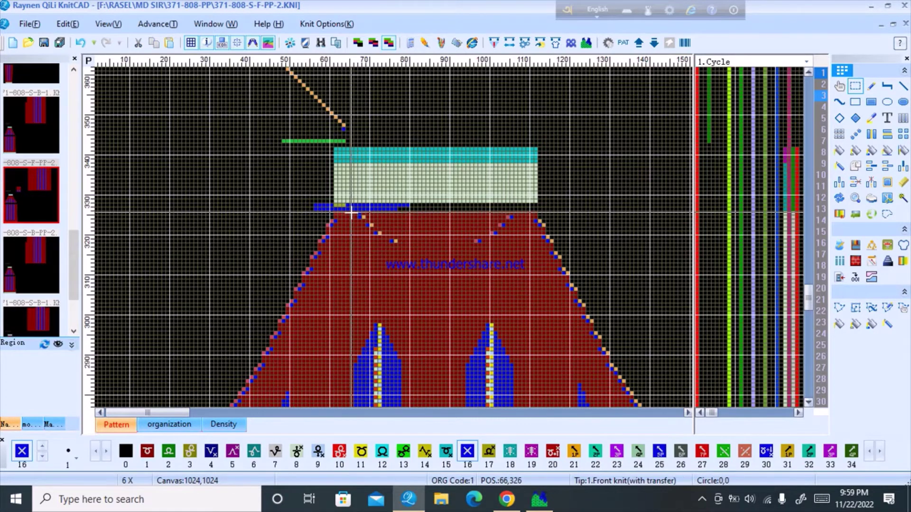
drag(351, 212, 520, 374)
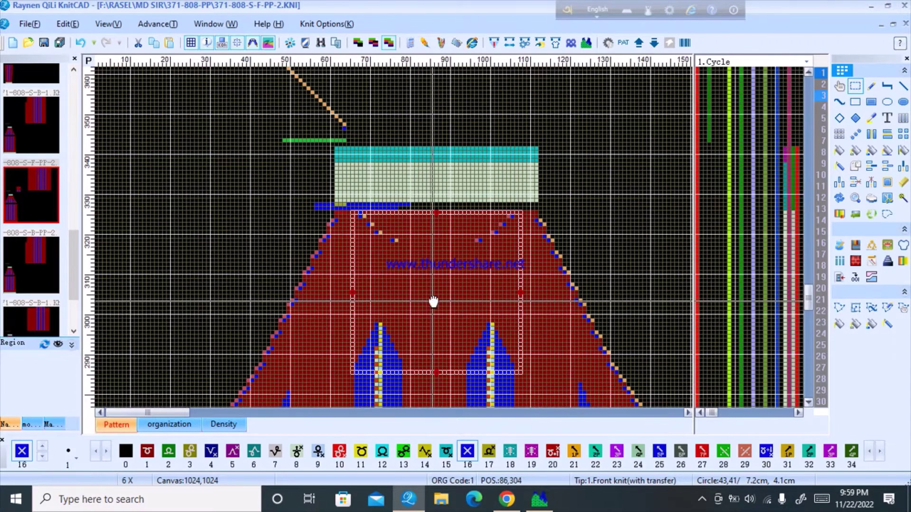
right_click(433, 300)
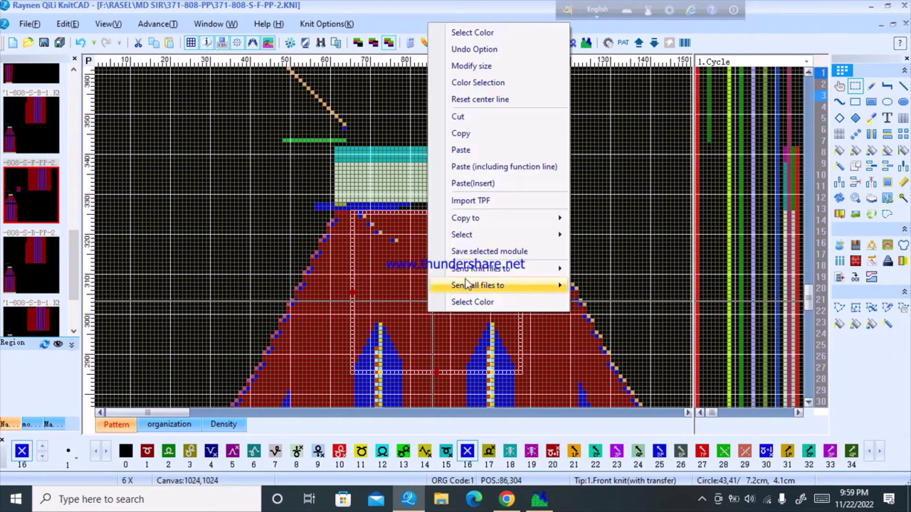
click(465, 134)
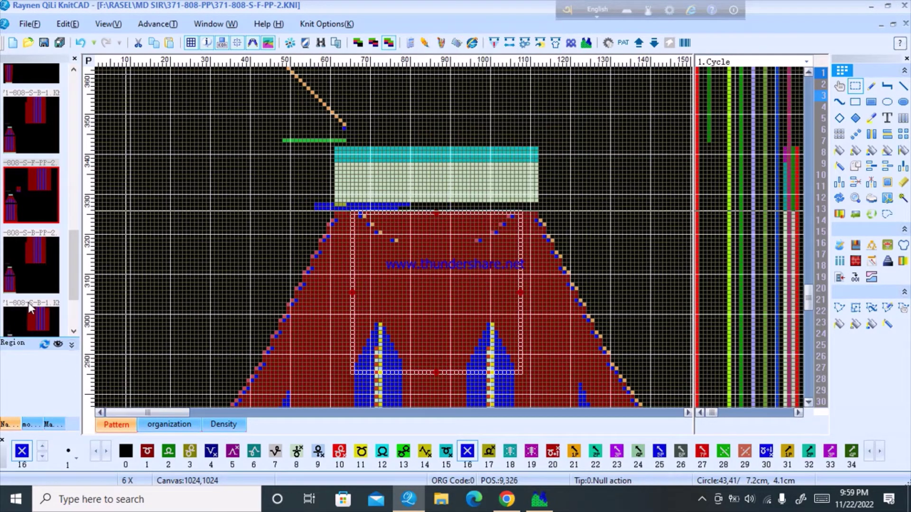
- Switch to 371-808-S-F-1 and paste the copied neckline and middle stripe ends with the lower-left corner at stitch 329,287
scroll(29, 301, down, 3)
click(34, 294)
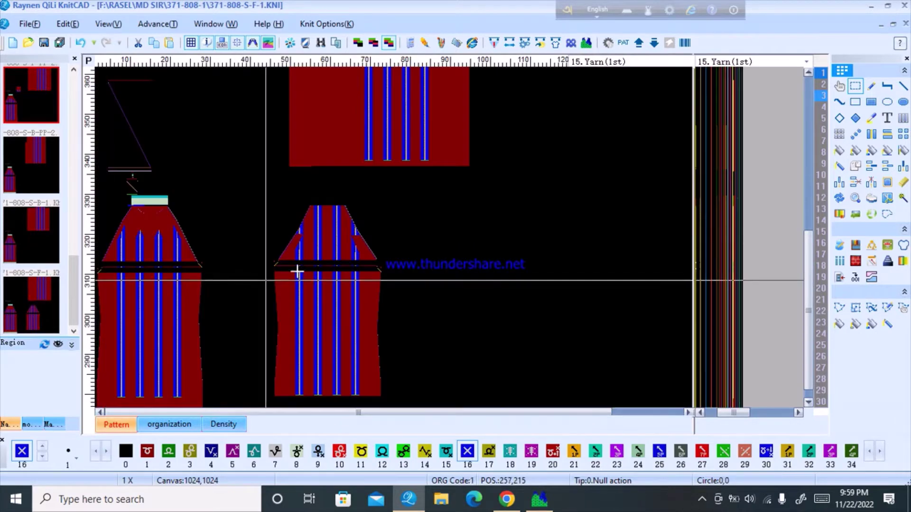
scroll(457, 207, up, 2)
right_click(460, 159)
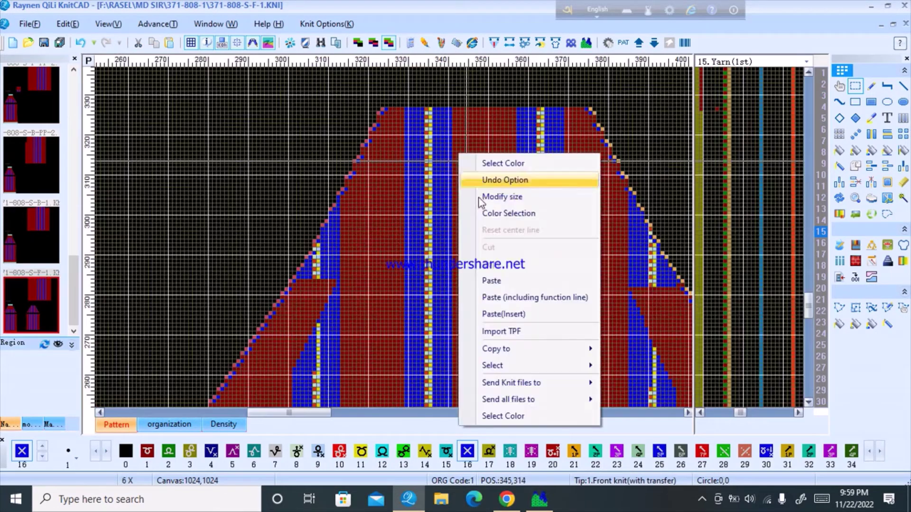
click(492, 280)
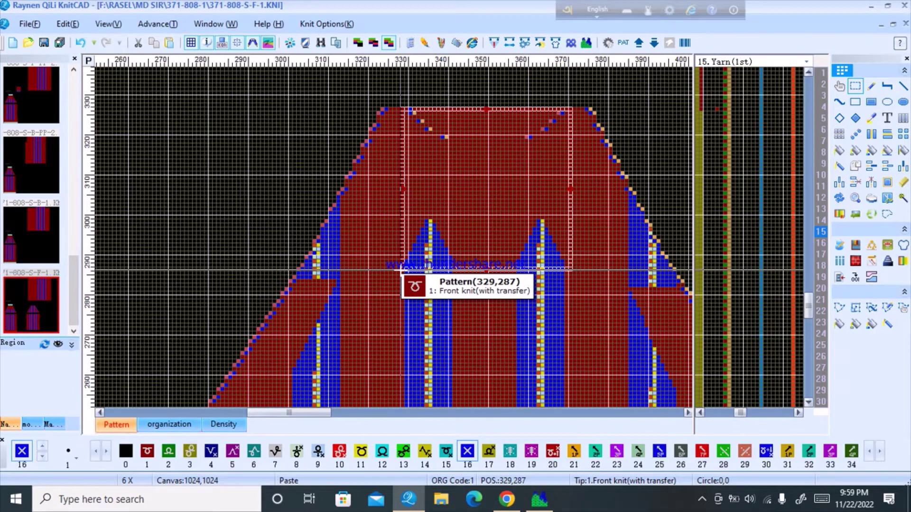
click(400, 270)
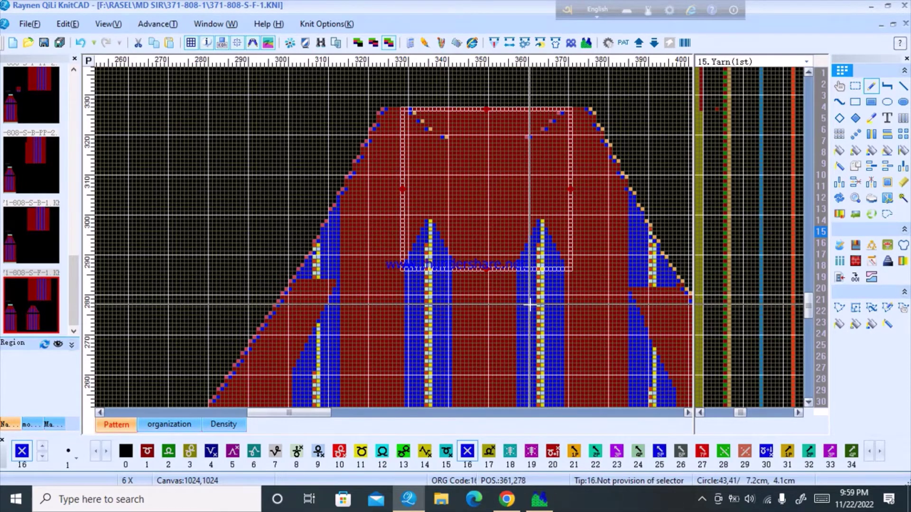
- Using filled rectangles in colour 1, cover the lower part of the leftover left outer stripe from row 285 up, keeping the edge stitches
scroll(483, 177, down, 2)
right_drag(541, 186, 546, 189)
scroll(335, 231, up, 2)
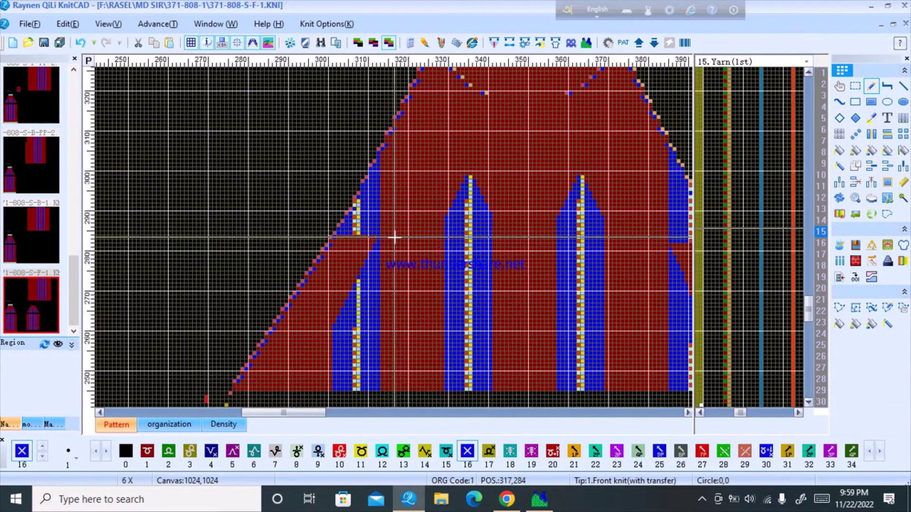
click(871, 101)
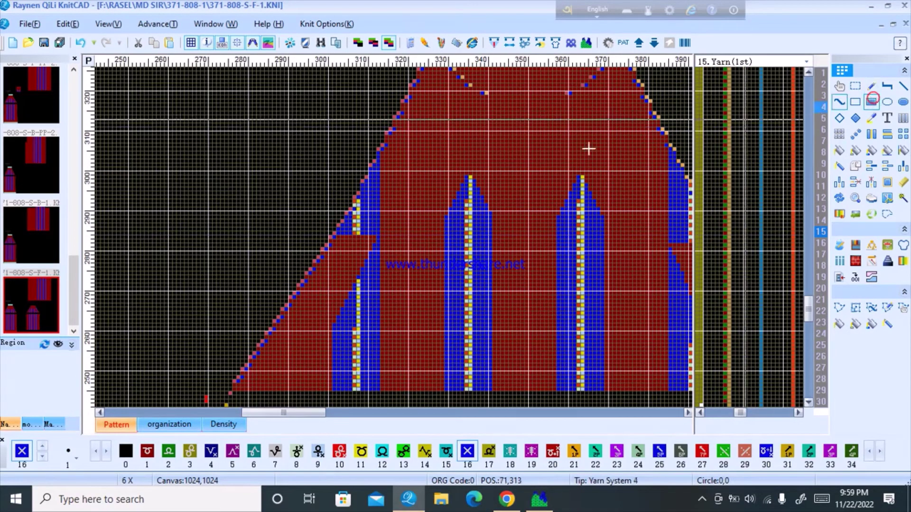
scroll(394, 237, up, 2)
right_click(388, 194)
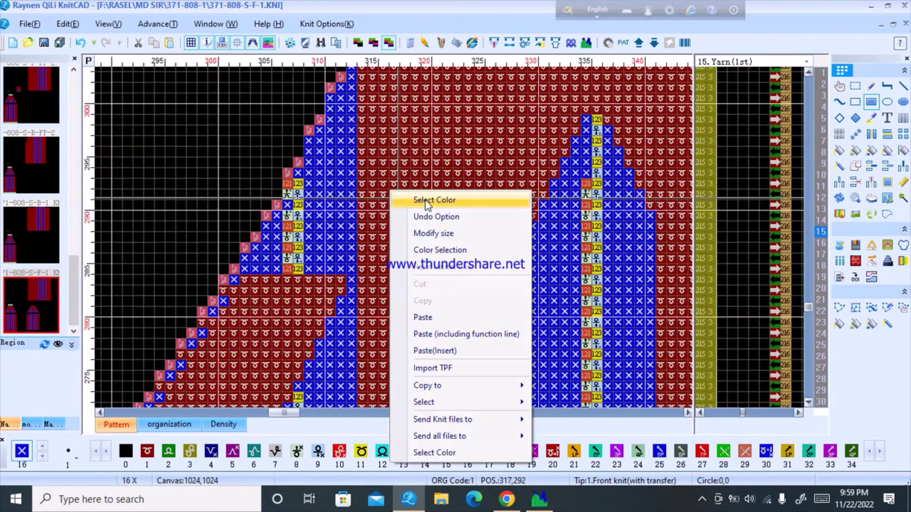
key(Escape)
drag(352, 269, 321, 236)
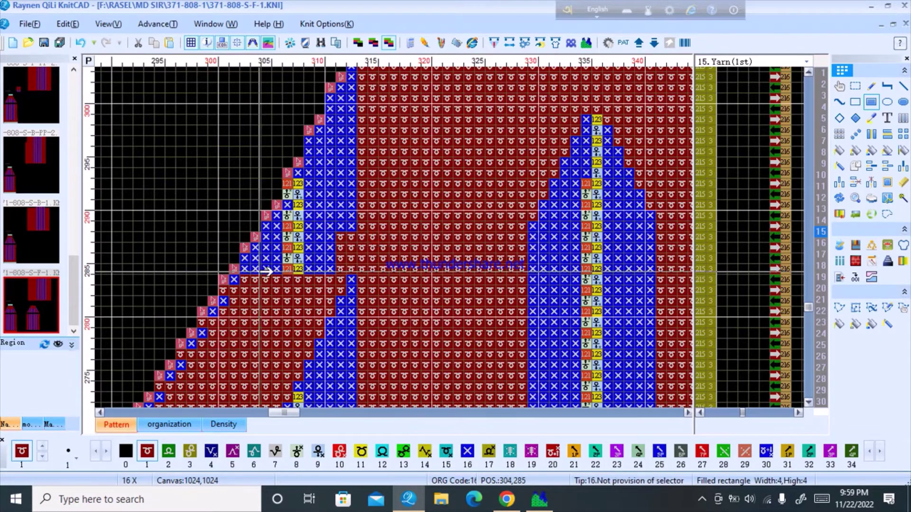
drag(257, 269, 340, 260)
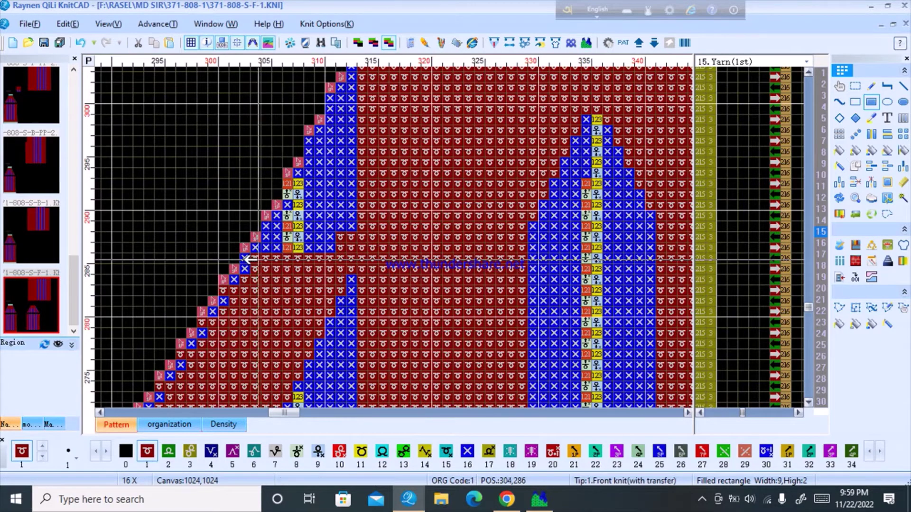
drag(244, 260, 484, 219)
- Fill the rest of the leftover left outer stripe with colour 1 up to about row 305, sparing the narrowing-edge stitches
scroll(295, 226, up, 5)
click(375, 238)
drag(392, 204, 472, 183)
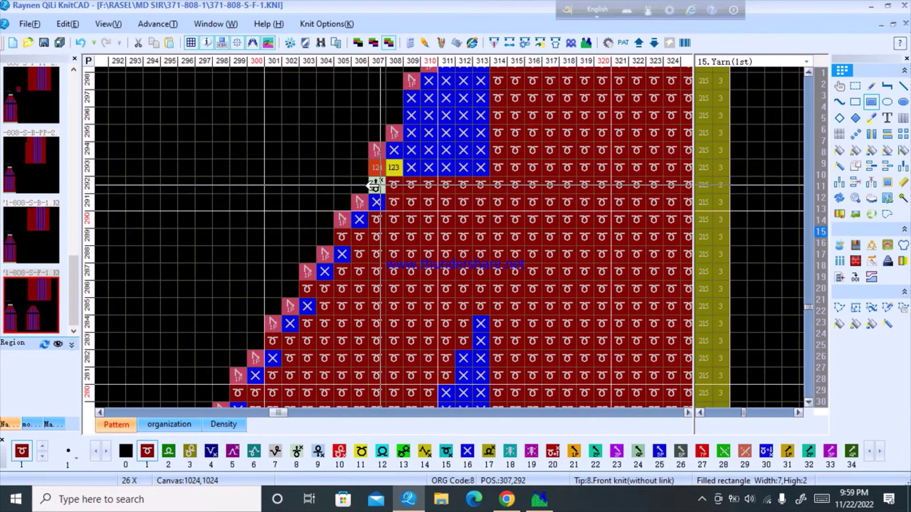
drag(410, 178, 463, 115)
drag(411, 98, 477, 101)
scroll(477, 101, down, 2)
scroll(406, 236, up, 3)
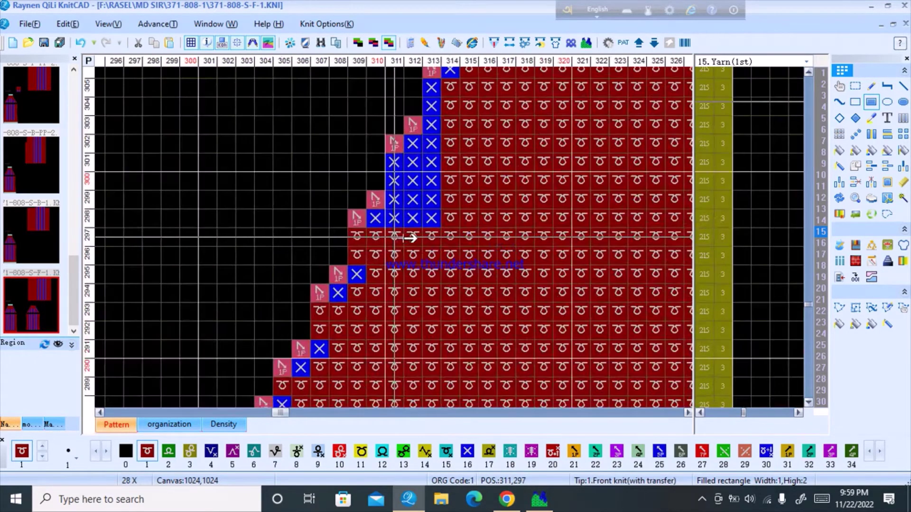
drag(396, 217, 446, 142)
drag(432, 108, 432, 95)
- On the right side, fill the leftover stripe stitches beside the narrowing edge with colour 1 in about rows 284 to 289
scroll(463, 161, down, 6)
scroll(402, 236, down, 4)
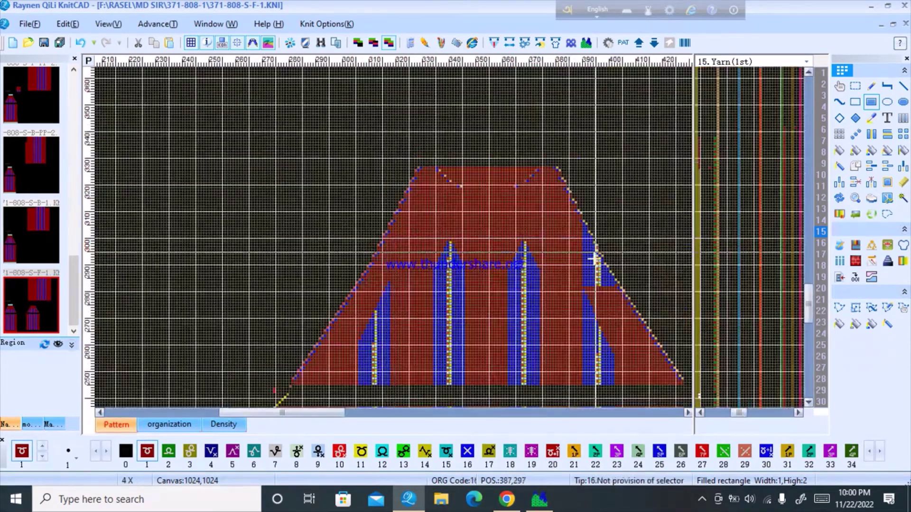
scroll(394, 241, up, 5)
scroll(394, 237, up, 3)
drag(505, 300, 420, 309)
drag(474, 284, 423, 281)
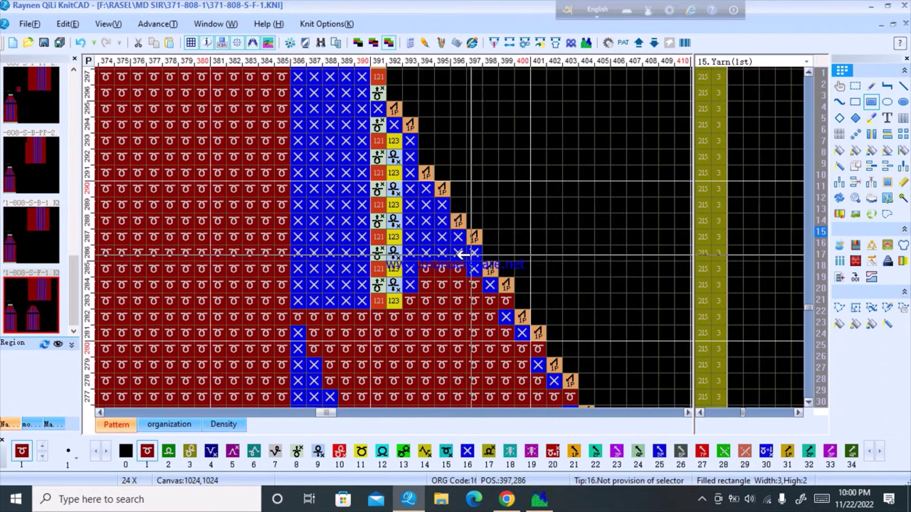
drag(469, 255, 404, 254)
drag(445, 202, 396, 220)
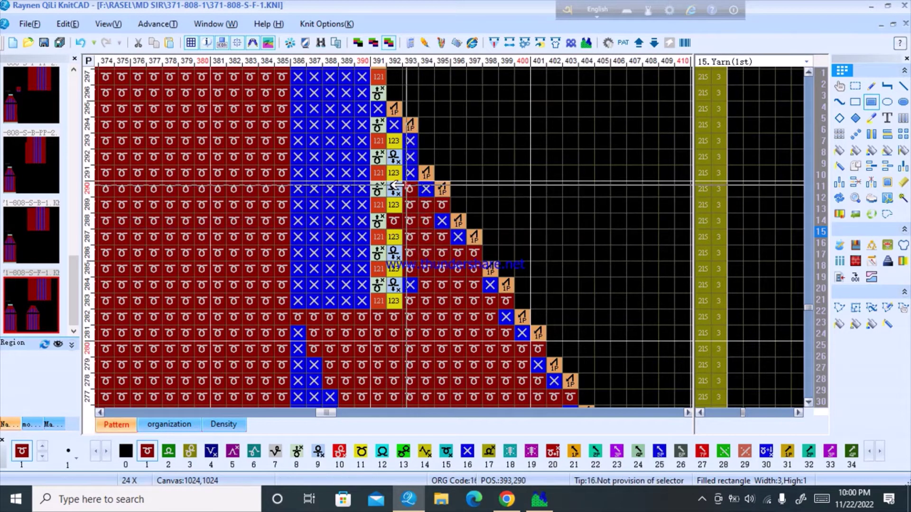
- Continue covering the leftover right outer stripe with colour 1 in rows 289 to 294, following the narrowing edge
drag(396, 186, 362, 205)
drag(406, 175, 350, 190)
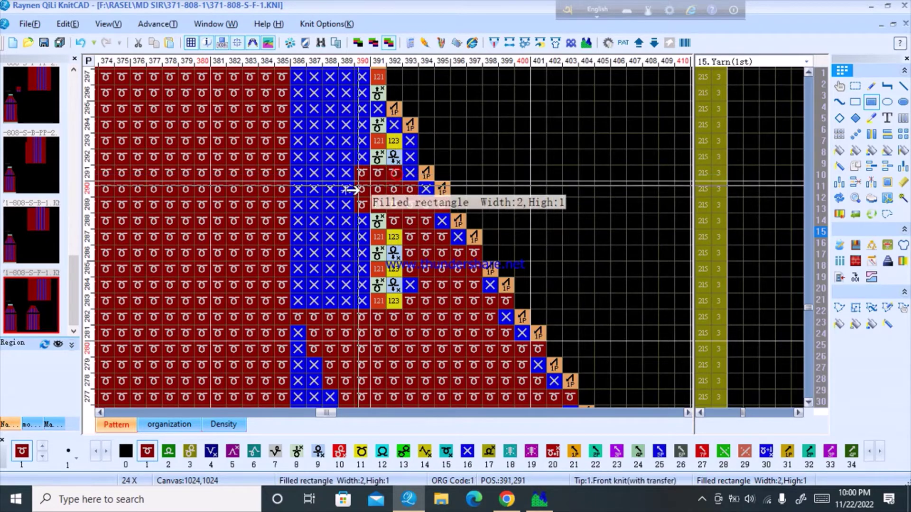
drag(410, 141, 362, 157)
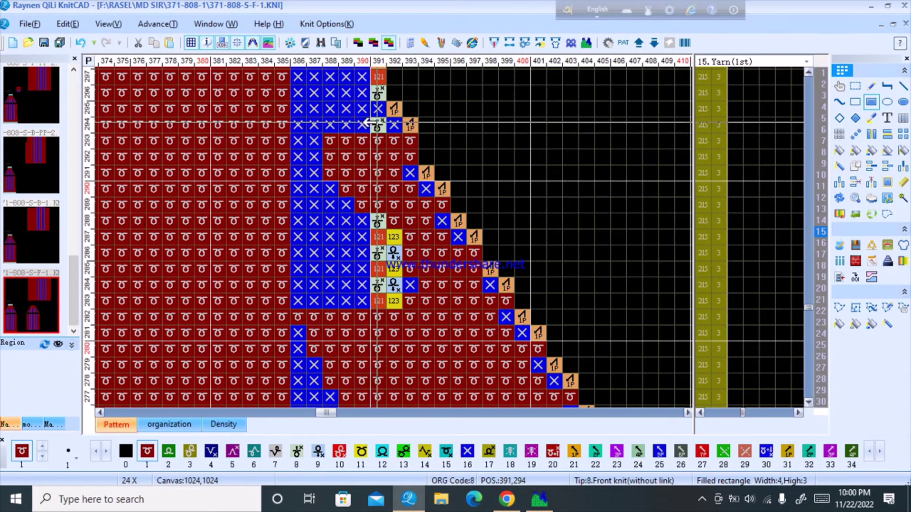
drag(375, 125, 308, 146)
- Cover the leftover right stripe stitches in rows 295 to 297 with colour 1, keeping the edge stitch in colour 16
scroll(357, 103, up, 2)
ctrl+scroll(404, 217, up, 1)
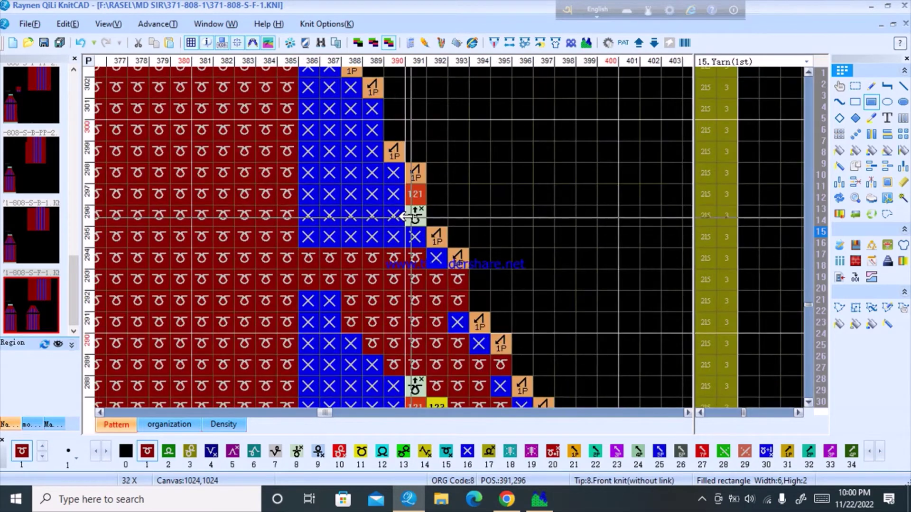
drag(419, 192, 356, 237)
drag(379, 196, 309, 228)
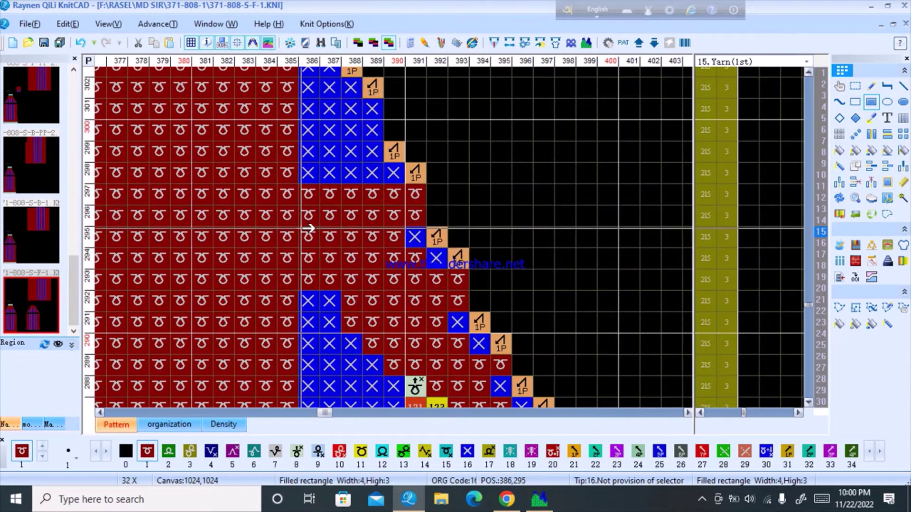
scroll(349, 260, down, 1)
scroll(409, 152, up, 1)
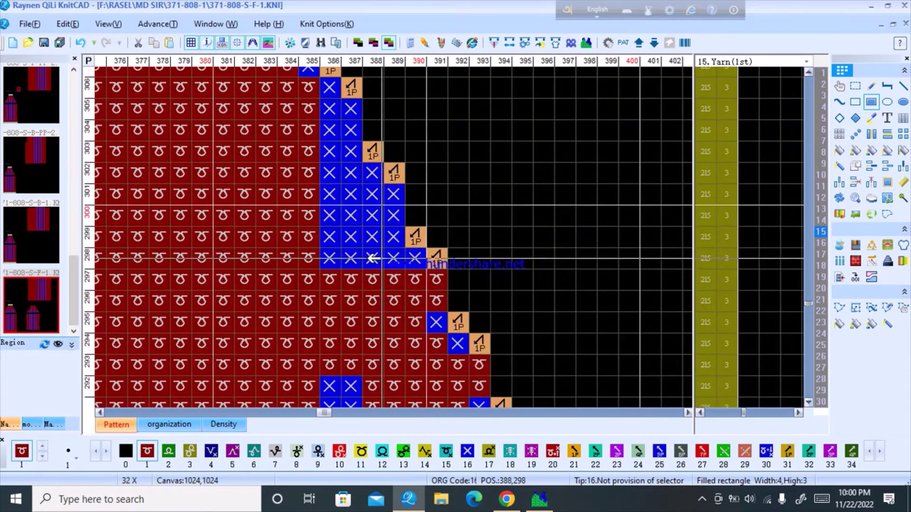
- Replace the top of the leftover right outer stripe with colour 1 in rows 298 to 305, preserving the narrowing-edge stitches
drag(378, 258, 320, 273)
drag(376, 240, 310, 240)
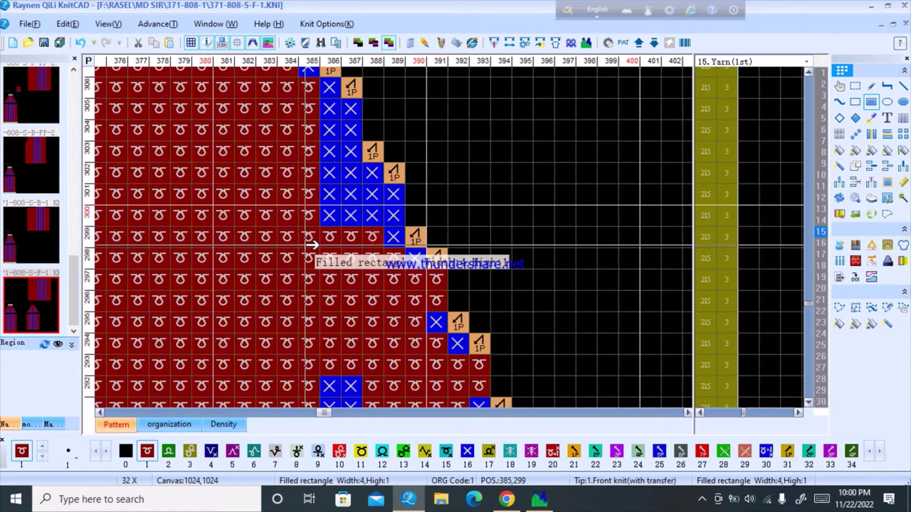
drag(402, 195, 328, 208)
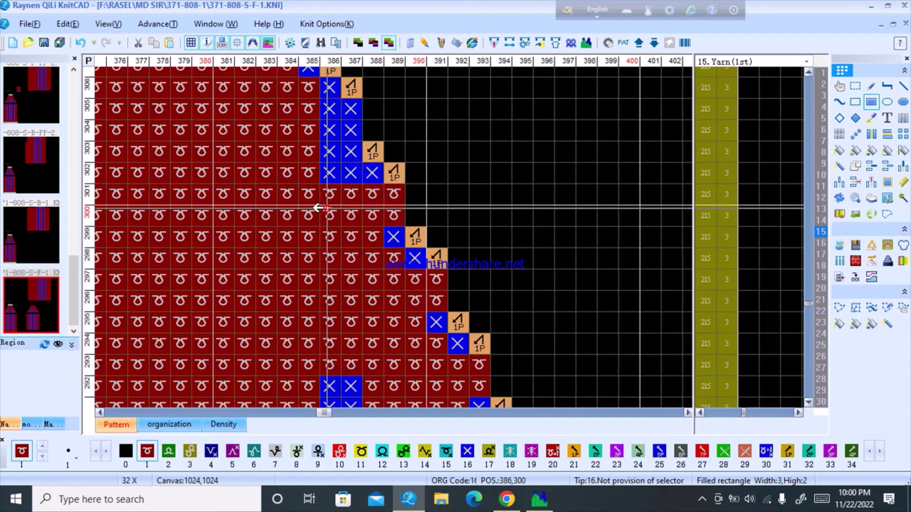
drag(348, 174, 294, 196)
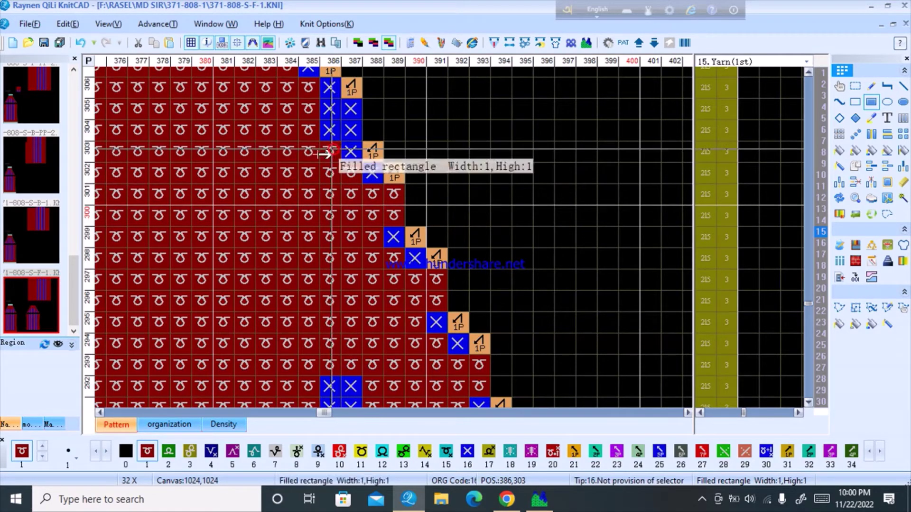
drag(326, 153, 326, 124)
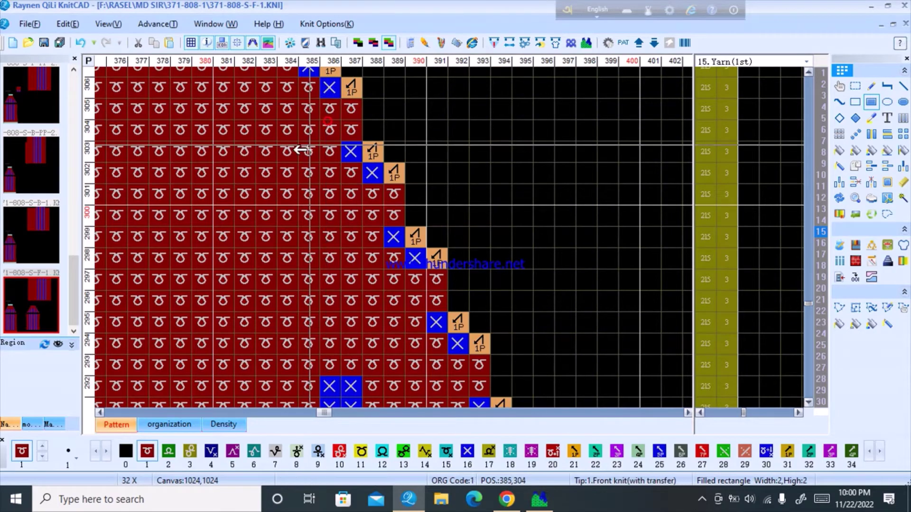
- Fill the remaining blue stripe block above the right outer stripe end, in rows 283 to 292, with colour 1
scroll(391, 239, down, 2)
scroll(414, 305, down, 2)
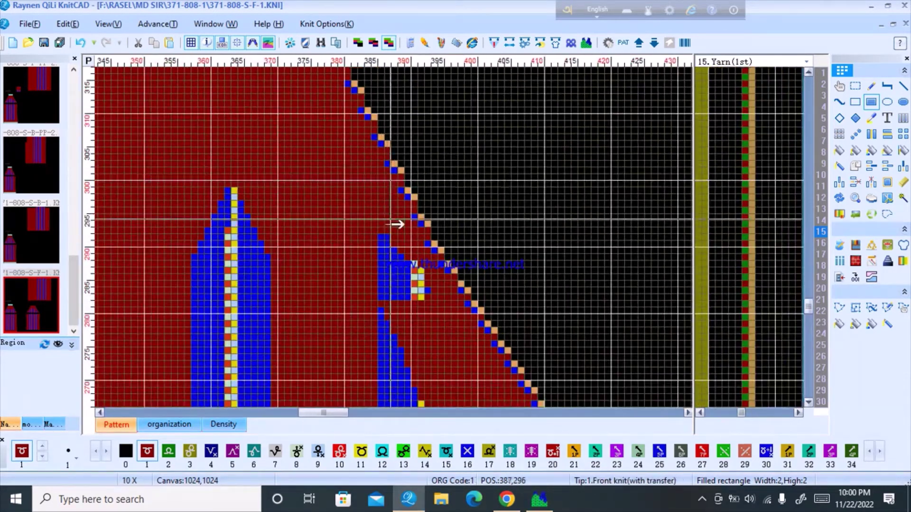
scroll(397, 224, down, 1)
scroll(392, 236, up, 3)
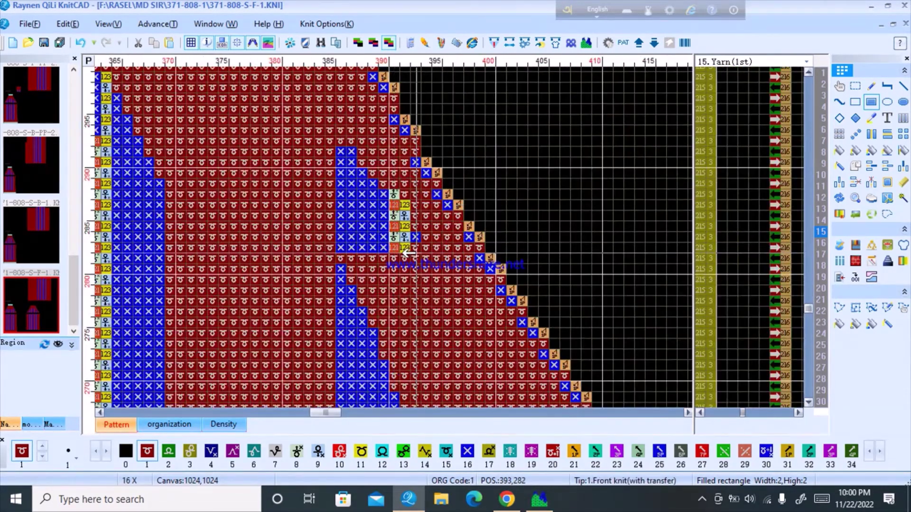
drag(408, 252, 327, 149)
- Examine the stripe ends and both narrowing edges of the upper body, and measure the gap beside the right stripe end
scroll(320, 216, down, 1)
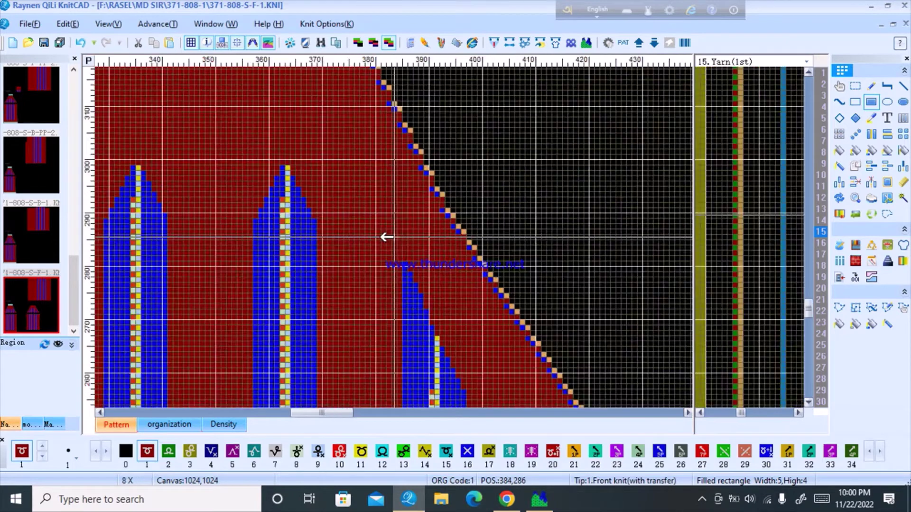
scroll(387, 237, down, 1)
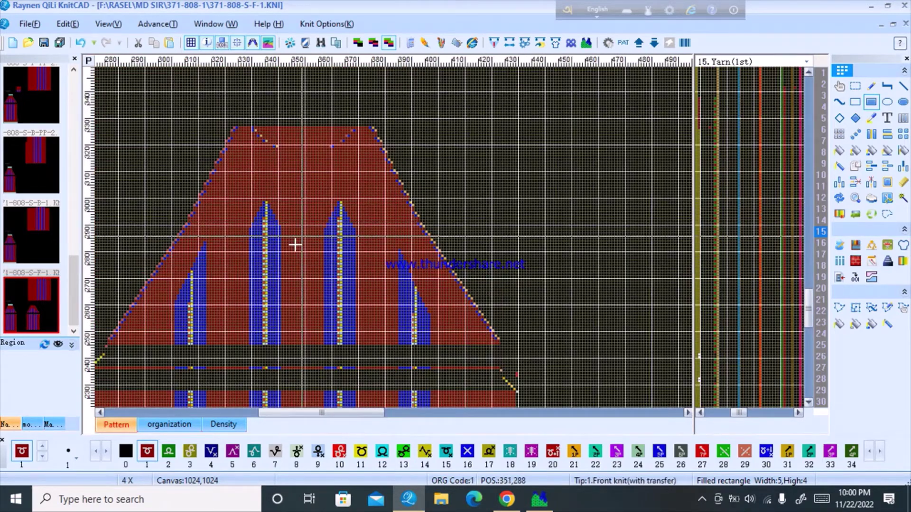
scroll(280, 255, down, 2)
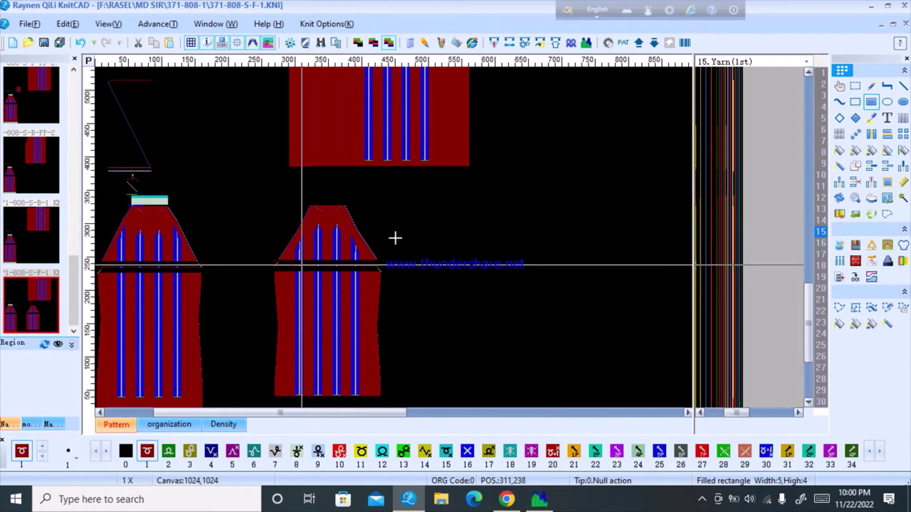
scroll(395, 237, up, 1)
scroll(458, 219, up, 1)
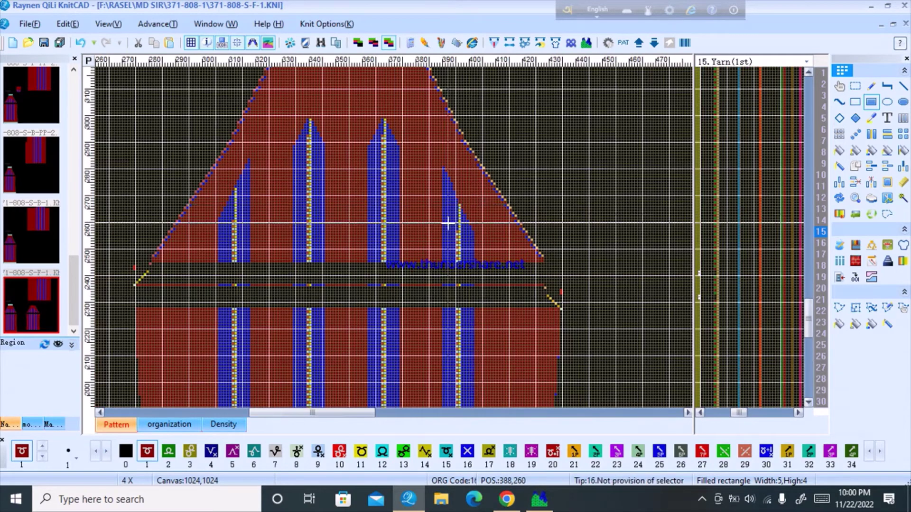
scroll(448, 223, up, 1)
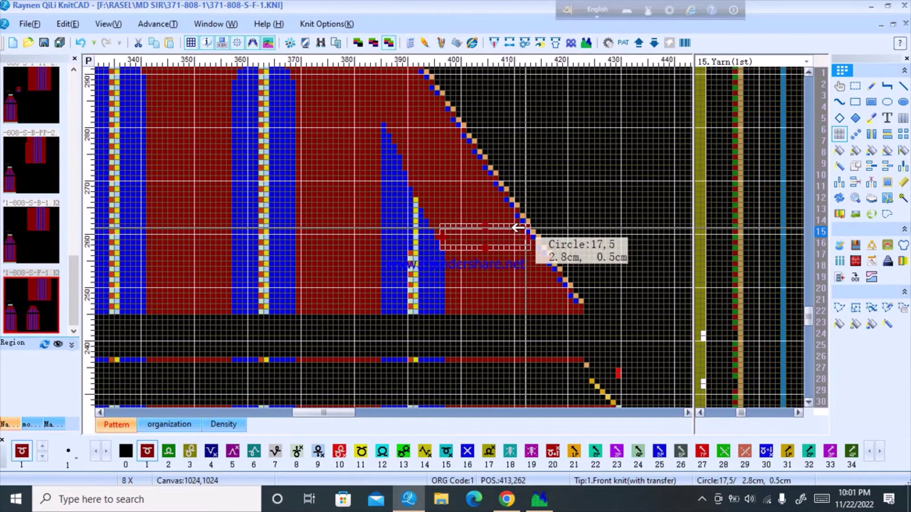
scroll(378, 250, down, 3)
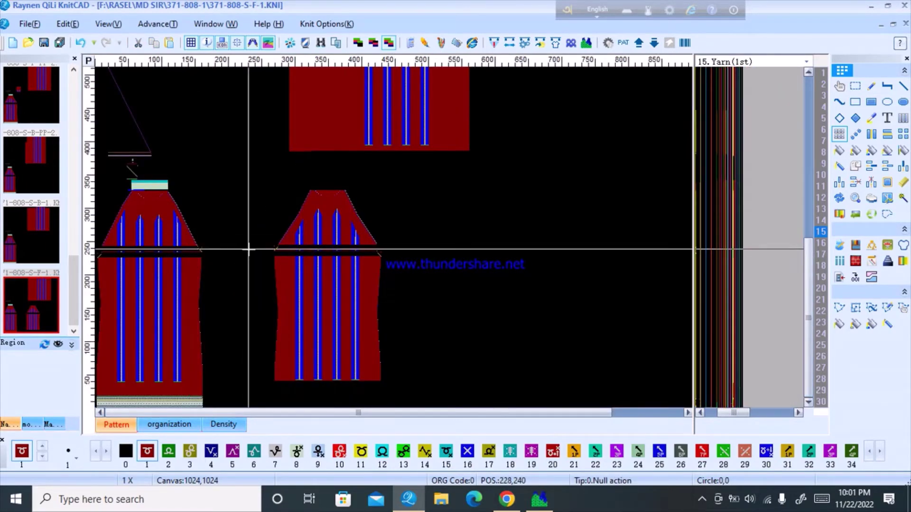
scroll(395, 238, up, 4)
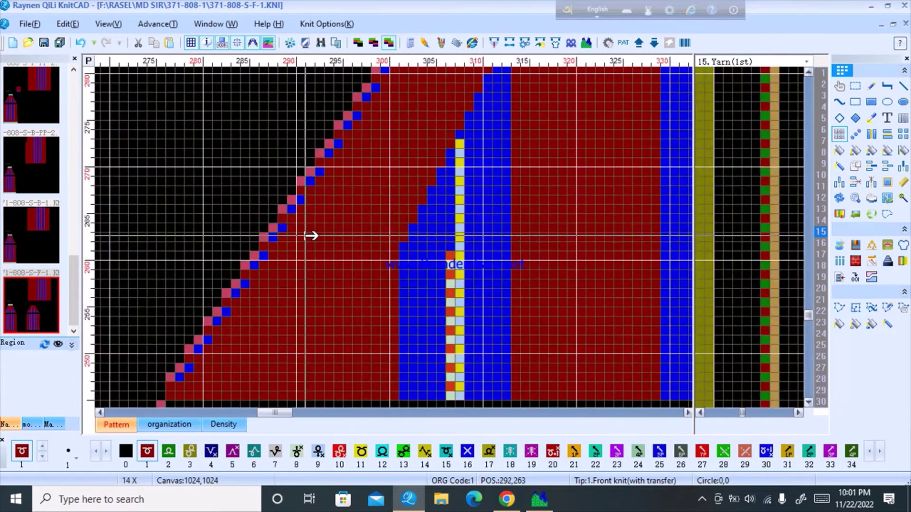
scroll(311, 236, down, 4)
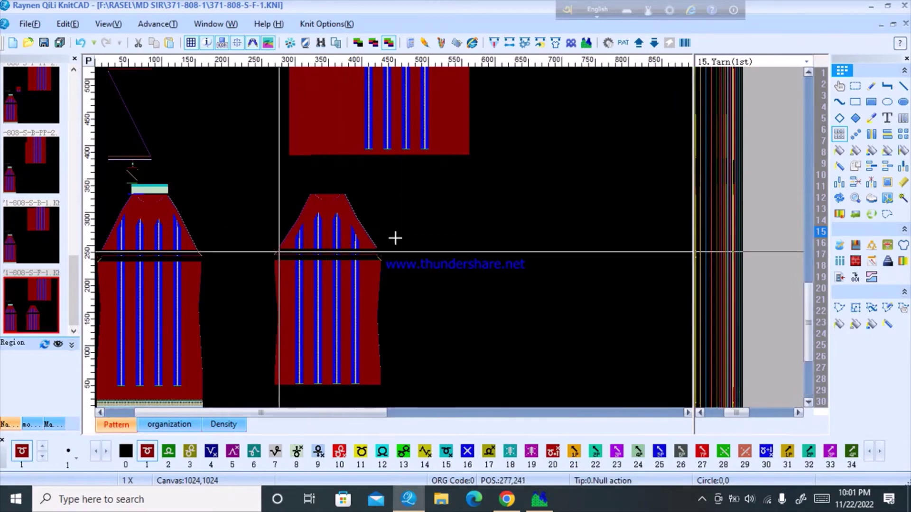
scroll(394, 238, up, 4)
scroll(394, 238, down, 4)
- Try to copy the upper body section, a 179 by 82 stitch area, from the right working copy onto the left piece
scroll(395, 238, up, 1)
scroll(395, 237, up, 4)
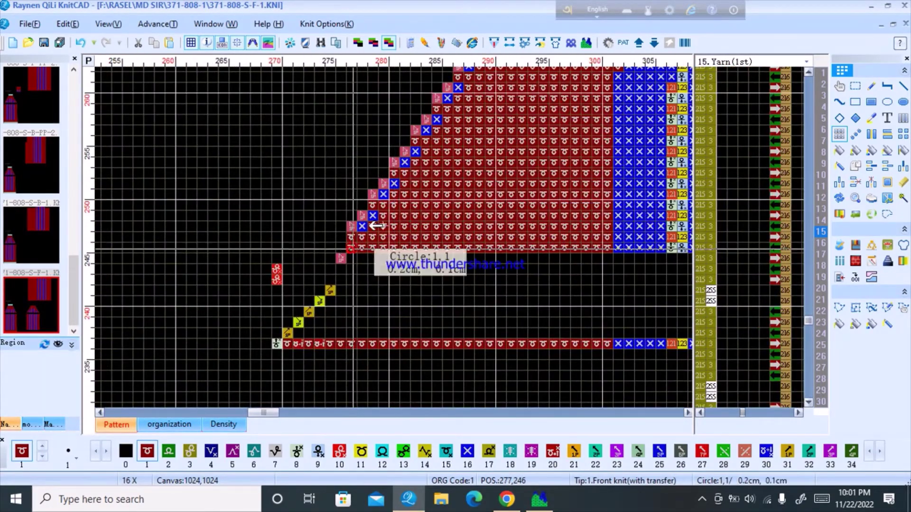
scroll(375, 225, down, 4)
scroll(346, 193, up, 4)
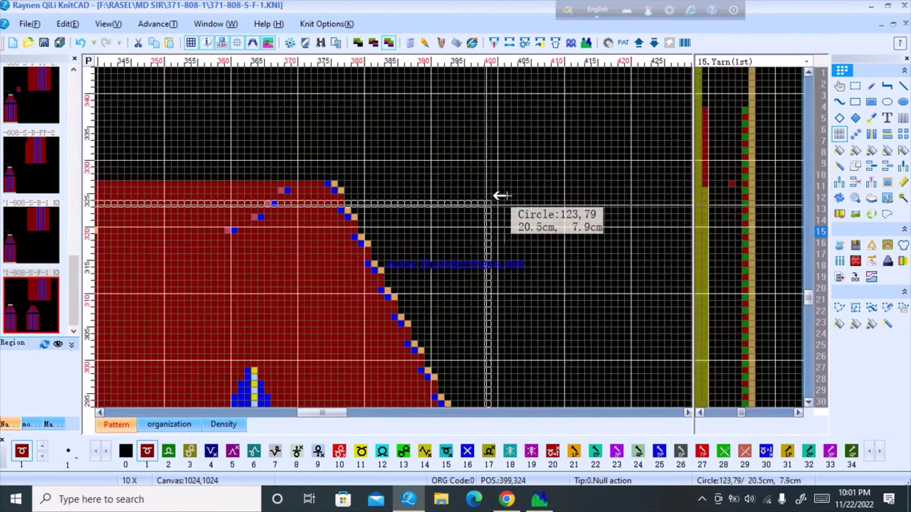
drag(500, 195, 692, 186)
scroll(386, 238, down, 4)
scroll(332, 281, up, 2)
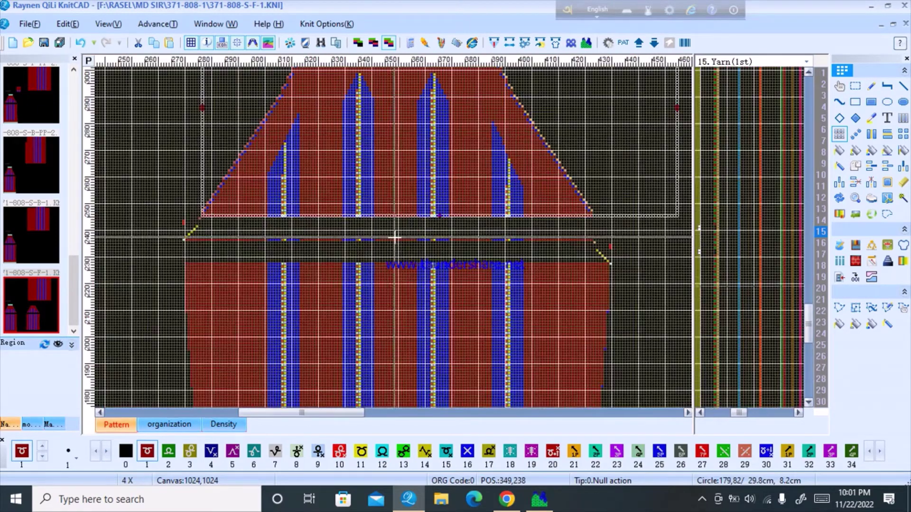
click(856, 88)
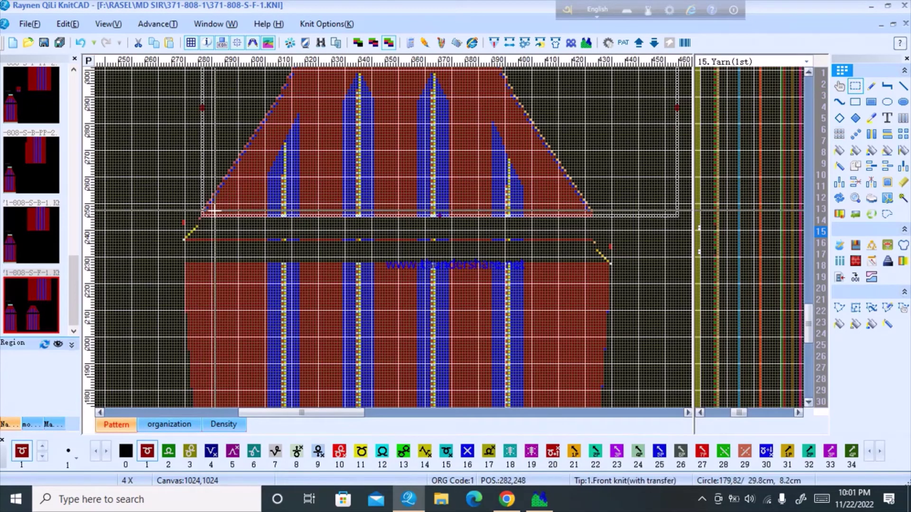
scroll(266, 248, down, 2)
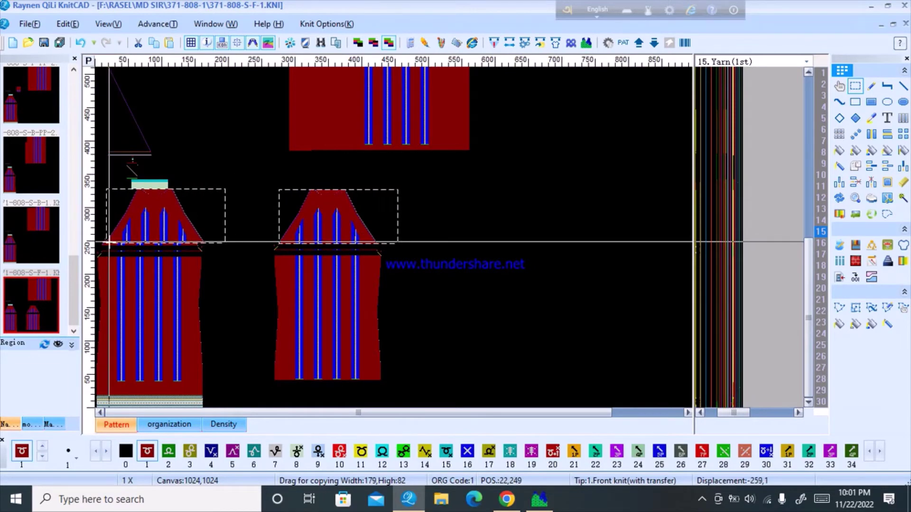
scroll(109, 243, up, 5)
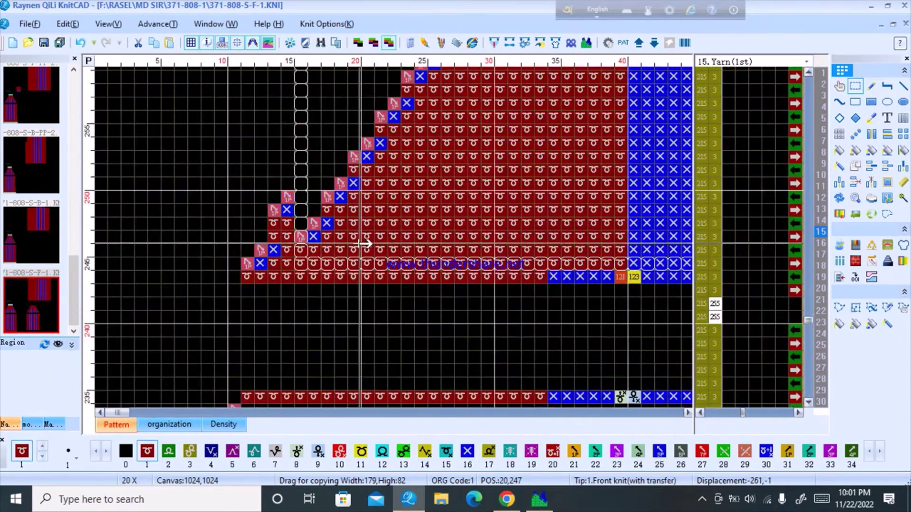
drag(364, 243, 333, 247)
scroll(333, 247, down, 2)
drag(260, 237, 241, 233)
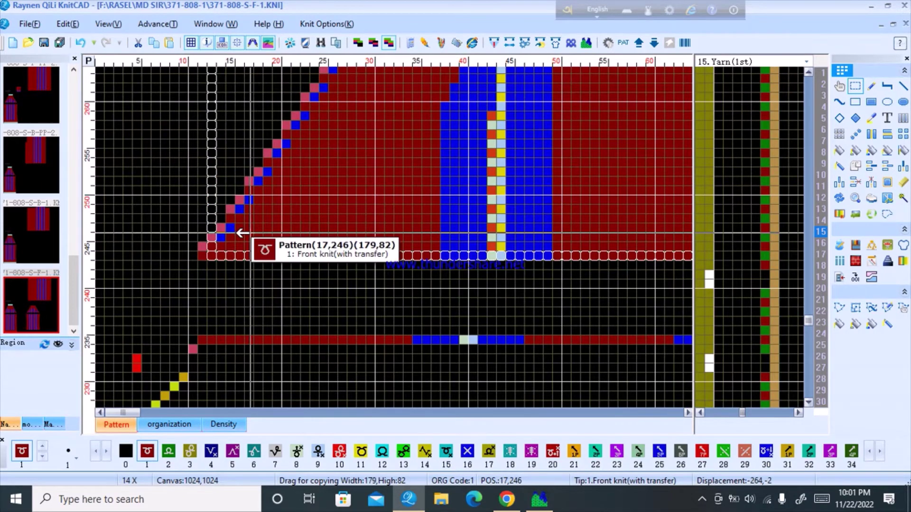
scroll(220, 241, down, 1)
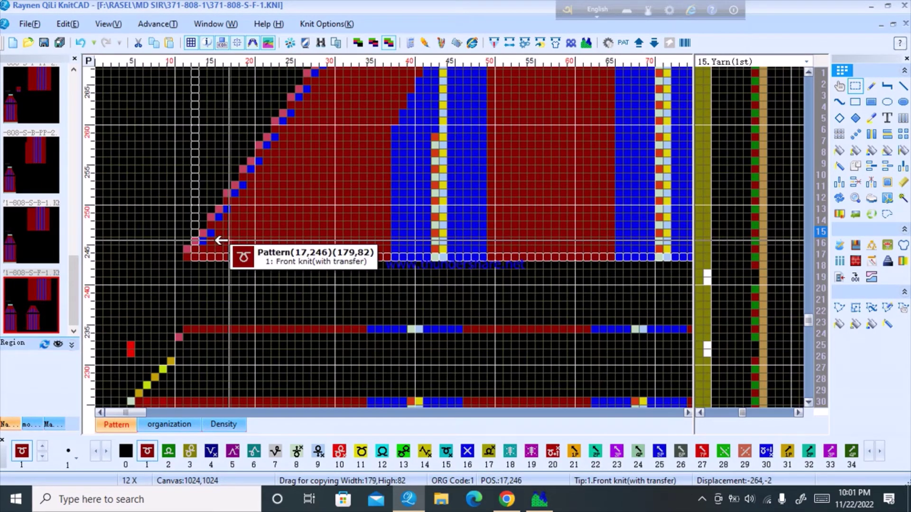
drag(215, 239, 213, 240)
scroll(142, 238, down, 5)
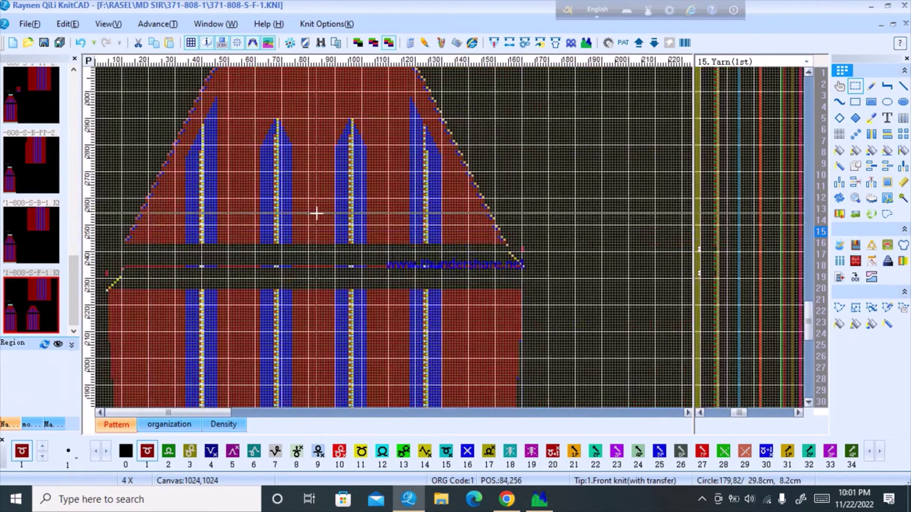
scroll(148, 241, down, 1)
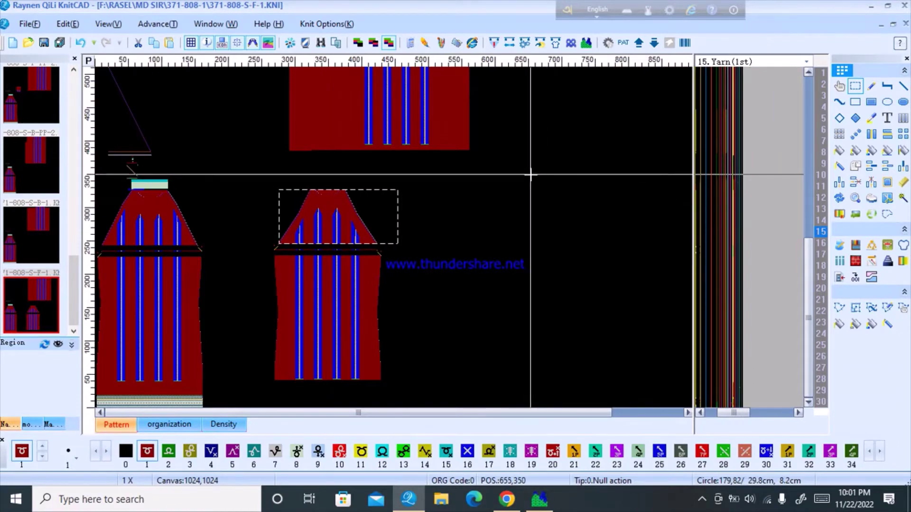
drag(531, 174, 576, 233)
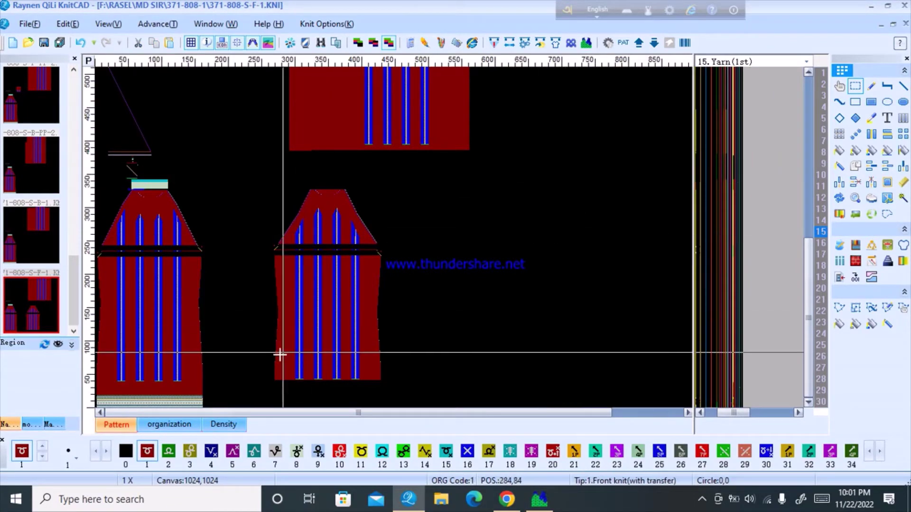
- Copy the complete right body, a 214 by 286 stitch area, onto the left piece, aligning its lower edge with the rows above the rib
scroll(280, 356, up, 5)
scroll(396, 237, down, 4)
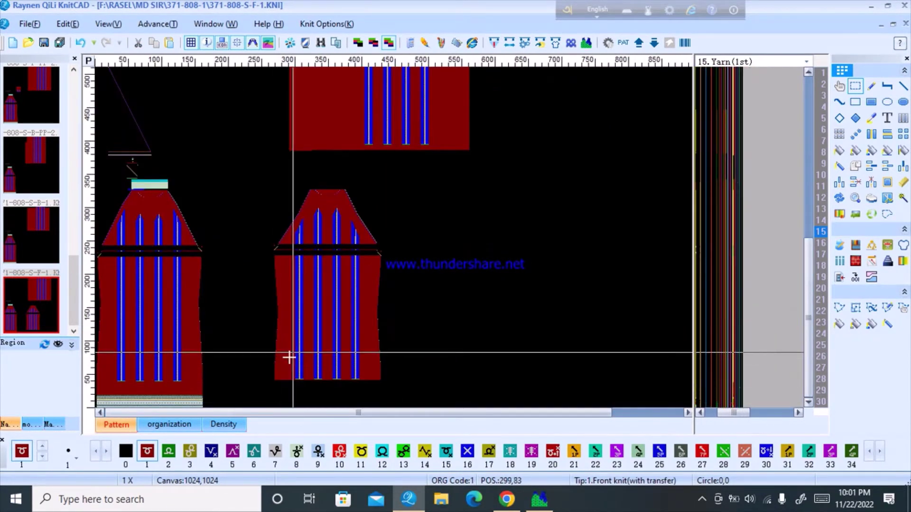
scroll(291, 357, up, 4)
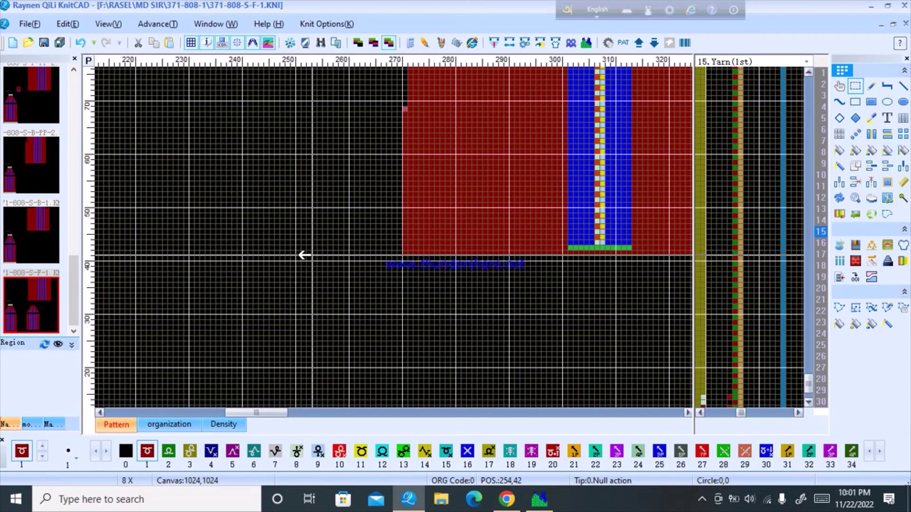
scroll(384, 250, up, 2)
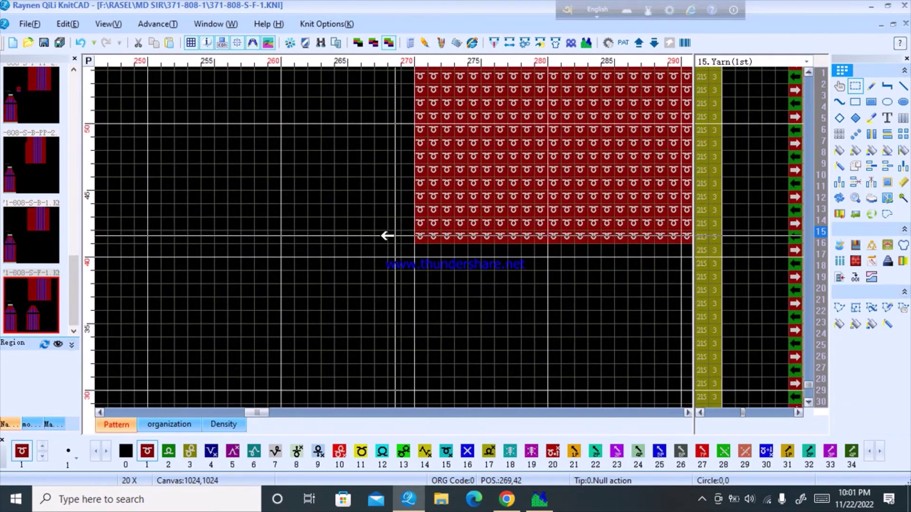
drag(387, 235, 452, 162)
scroll(480, 137, down, 4)
scroll(395, 238, up, 1)
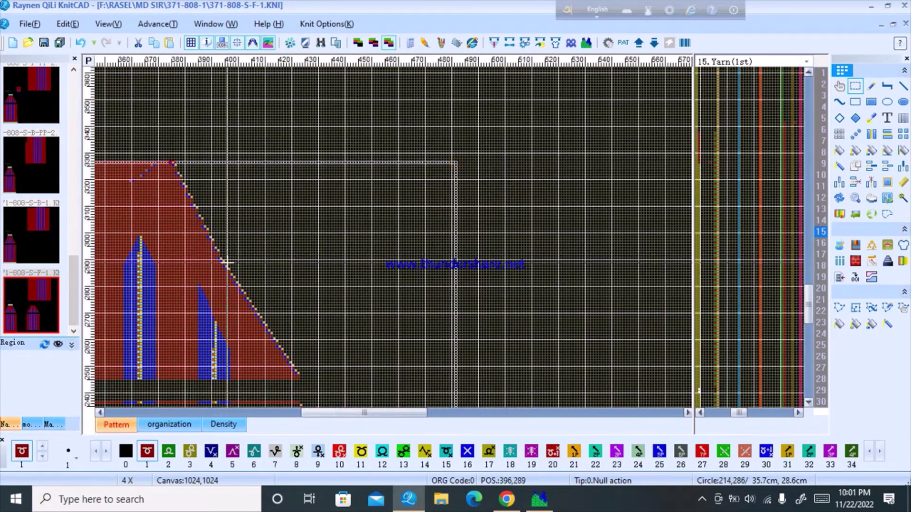
scroll(227, 262, down, 2)
drag(226, 263, 340, 284)
scroll(321, 233, up, 3)
drag(320, 234, 170, 278)
scroll(393, 228, down, 3)
scroll(270, 350, up, 4)
scroll(386, 237, up, 1)
scroll(346, 258, down, 5)
scroll(116, 382, up, 4)
scroll(254, 238, up, 5)
scroll(228, 236, down, 2)
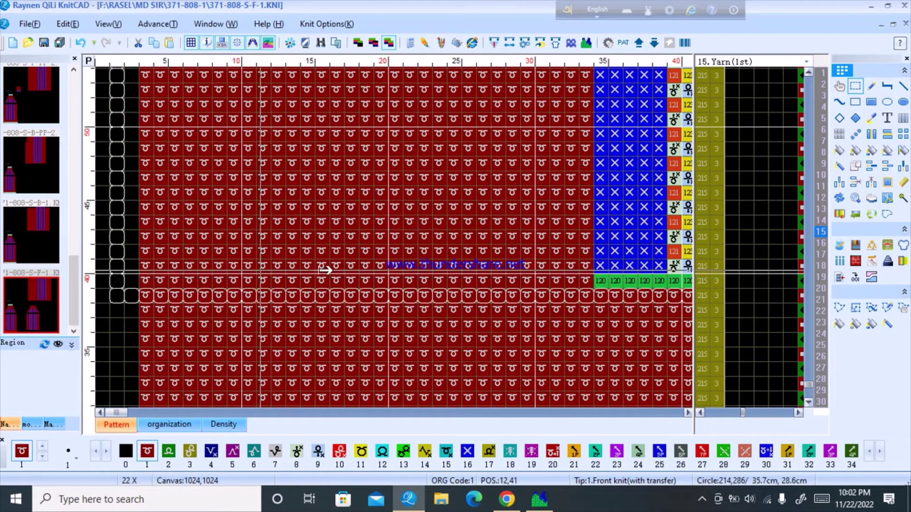
- Show the Density function line (7) and check how the copied body meets the bands above its neckline
click(822, 141)
scroll(299, 234, down, 5)
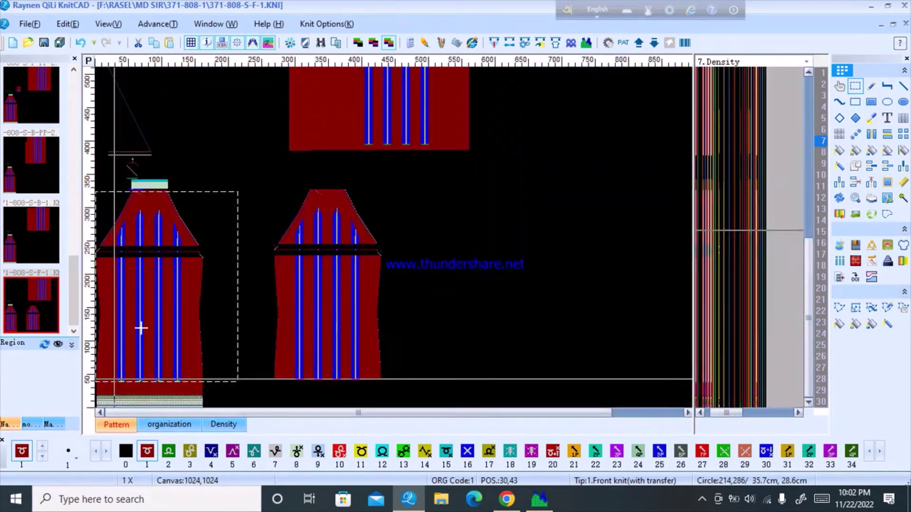
scroll(136, 198, up, 3)
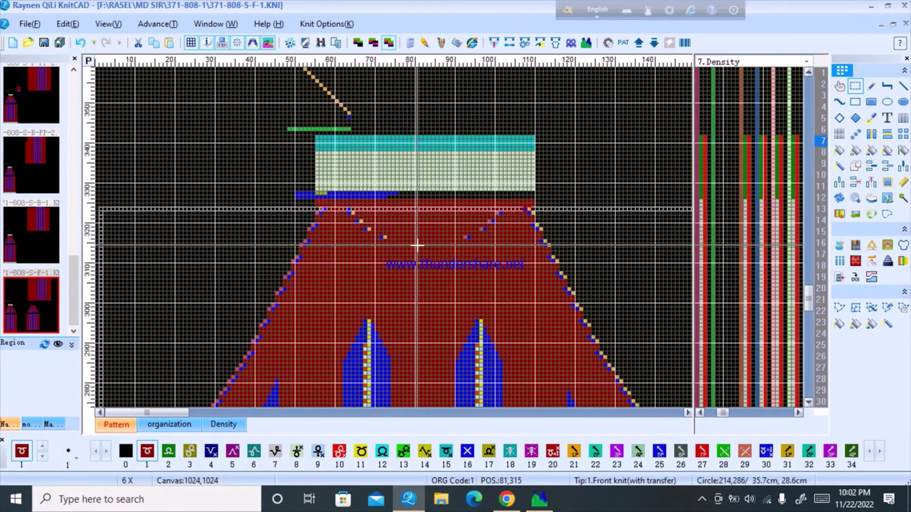
scroll(417, 245, down, 3)
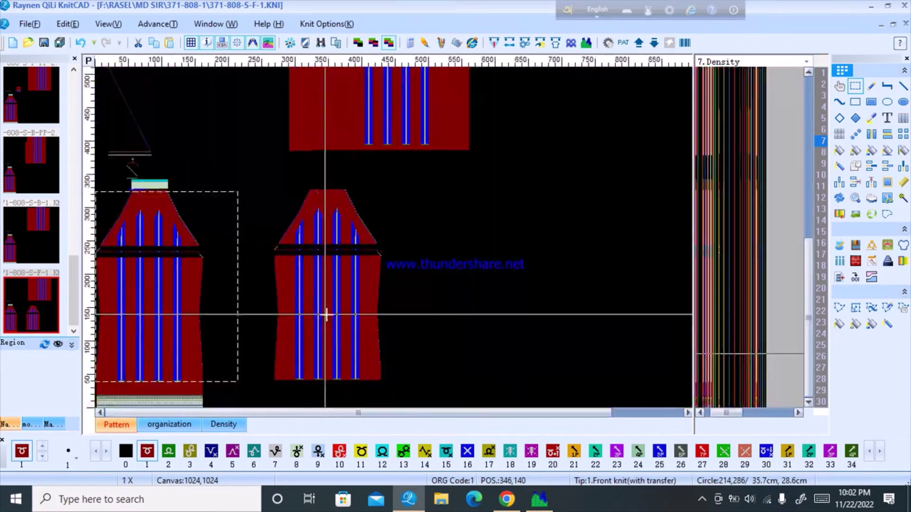
- Erase the right working copy of the body by covering it with an empty 240 by 20 stitch area
click(839, 134)
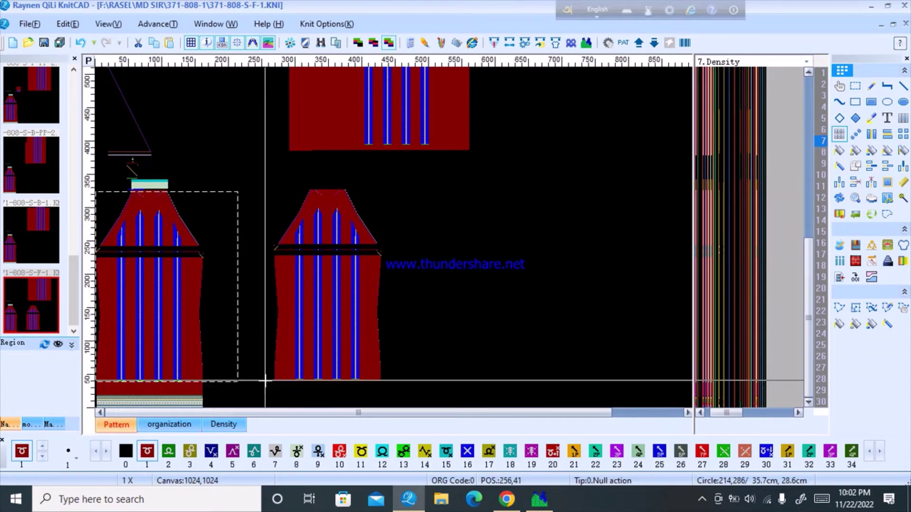
drag(260, 389, 420, 401)
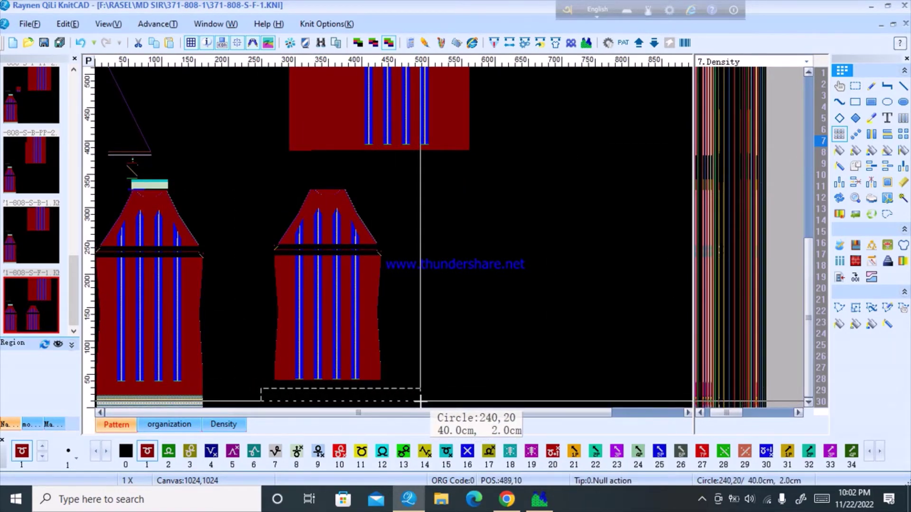
click(400, 185)
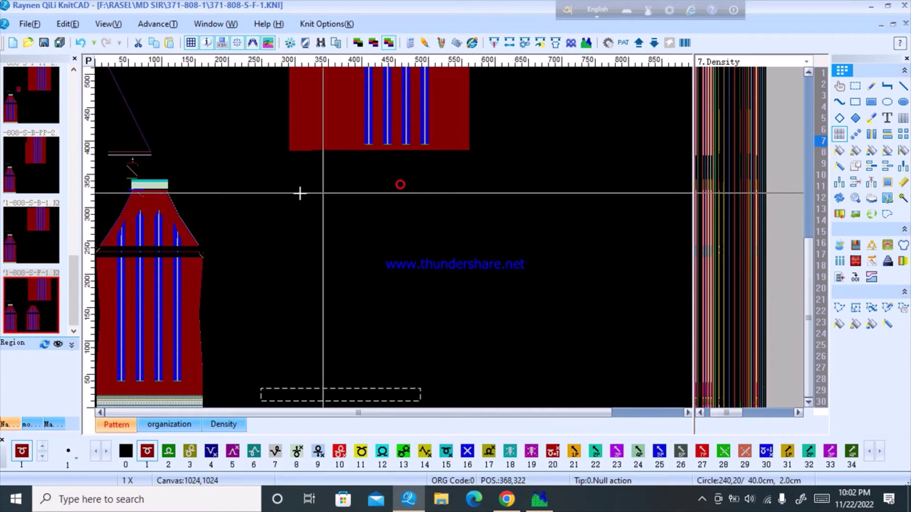
- Copy the 19-row density segment beside the armhole gap one row down to align it with the body rows
scroll(132, 238, up, 3)
scroll(397, 237, up, 3)
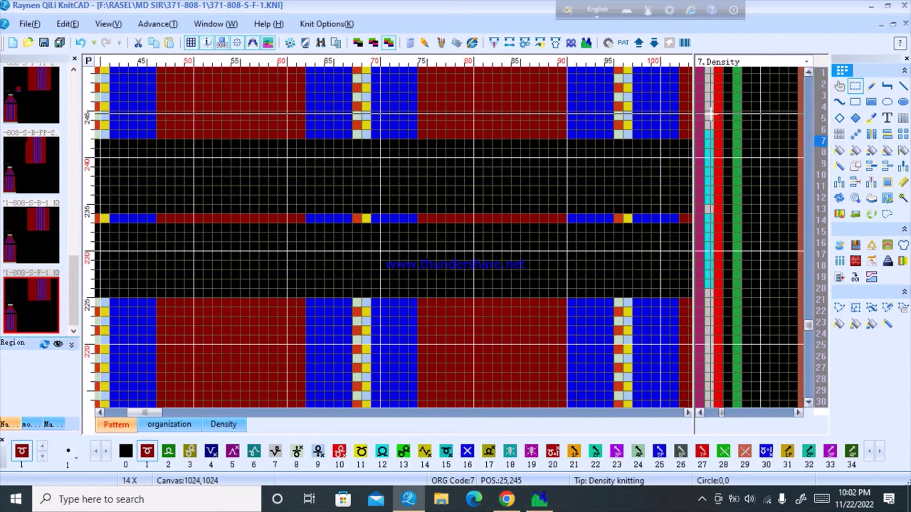
drag(710, 113, 710, 285)
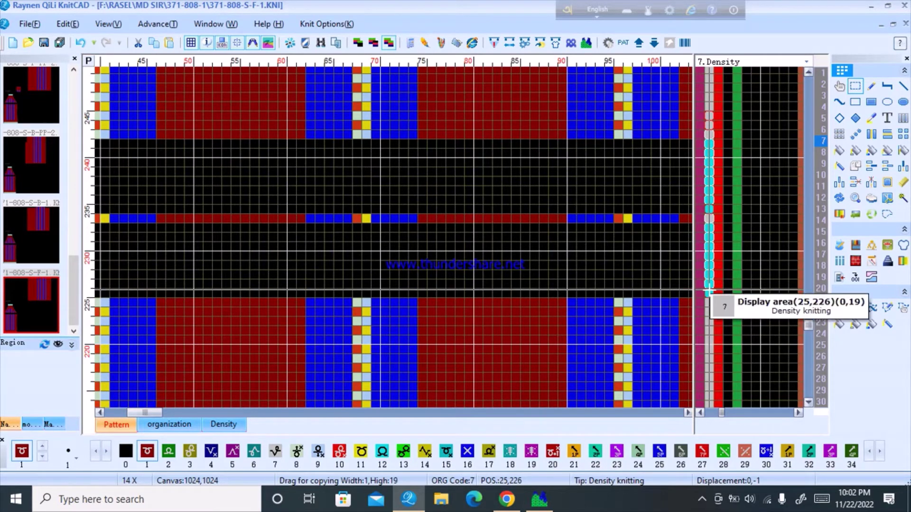
drag(755, 255, 774, 269)
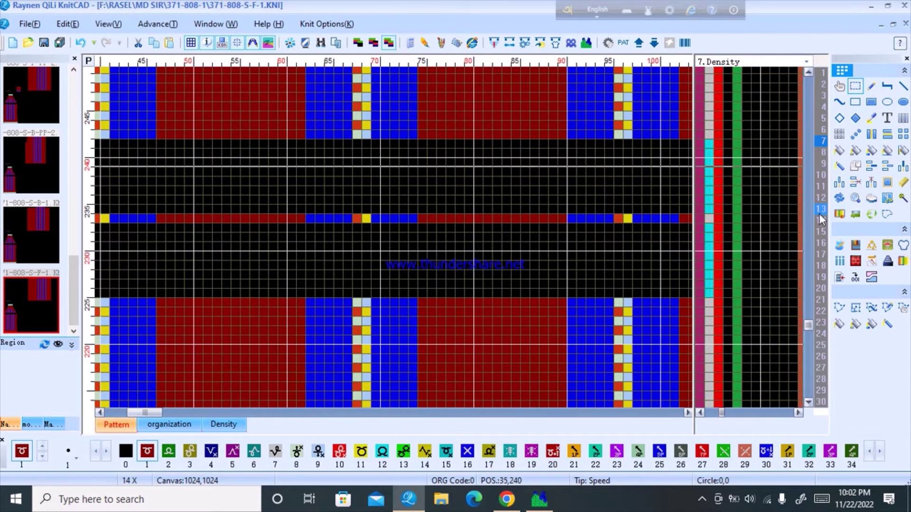
- Show the Yarn (1st) function line (15) and shift its 13-row segment beside the armhole gap one row down
click(821, 233)
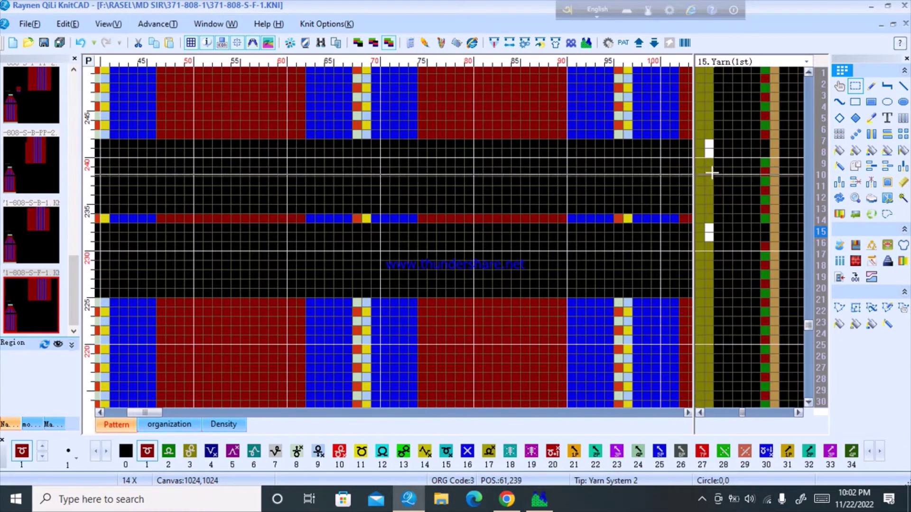
scroll(493, 251, down, 2)
scroll(641, 242, down, 2)
scroll(393, 240, up, 3)
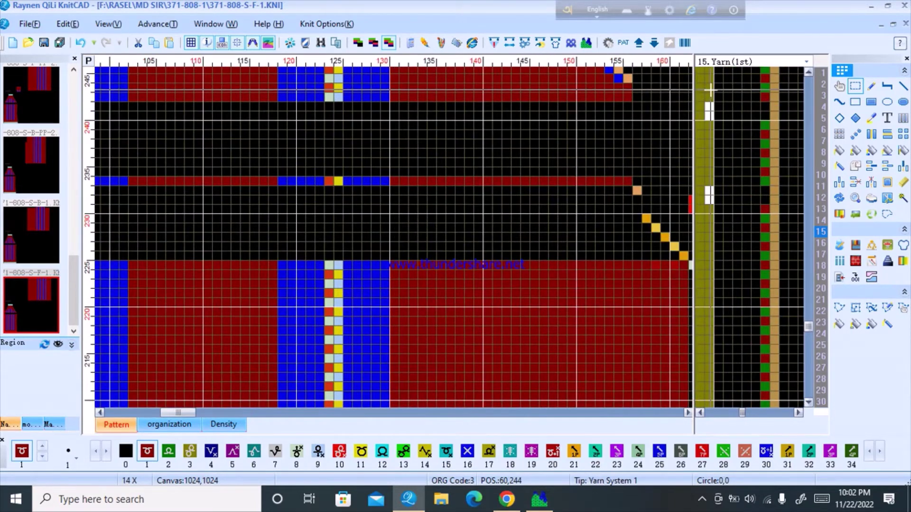
drag(710, 90, 710, 197)
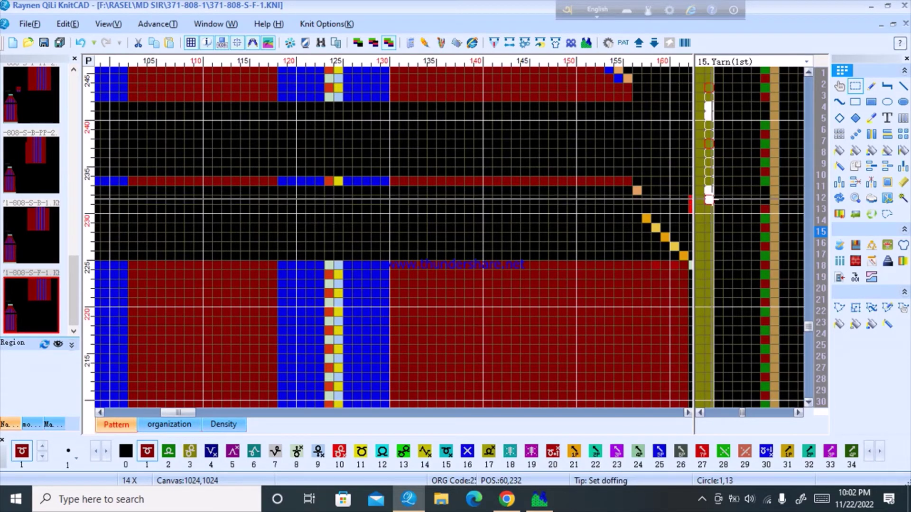
drag(710, 199, 708, 207)
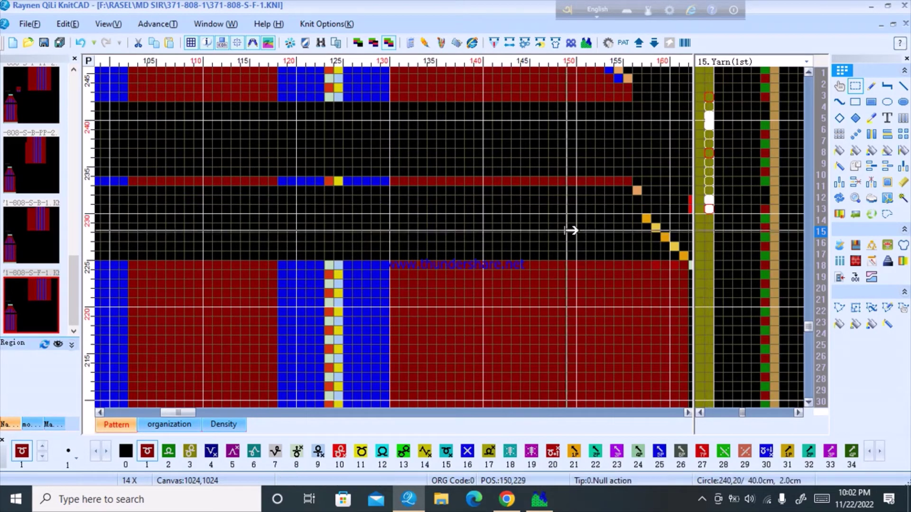
drag(525, 290, 560, 322)
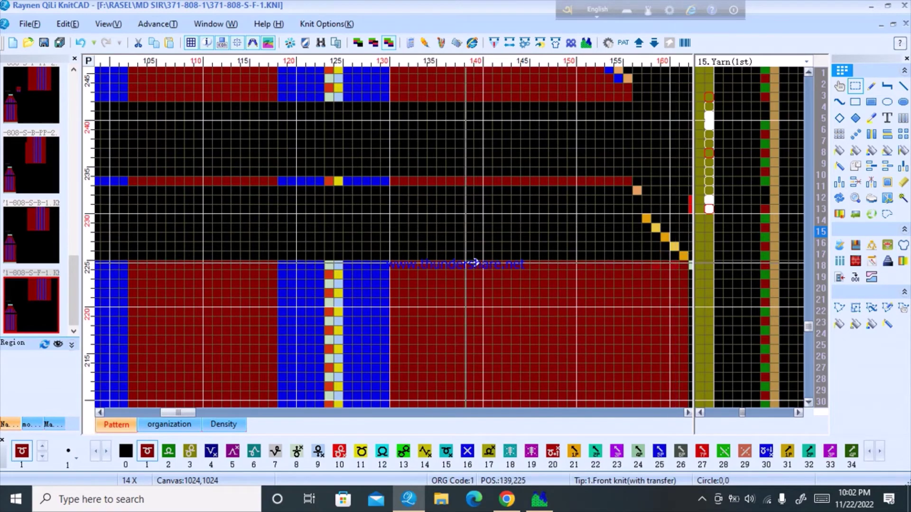
- Erase the excess right-edge columns of the top body rows and the bands above with a colour 0 filled rectangle, 11 by 21 stitches
scroll(477, 263, down, 8)
scroll(130, 169, up, 4)
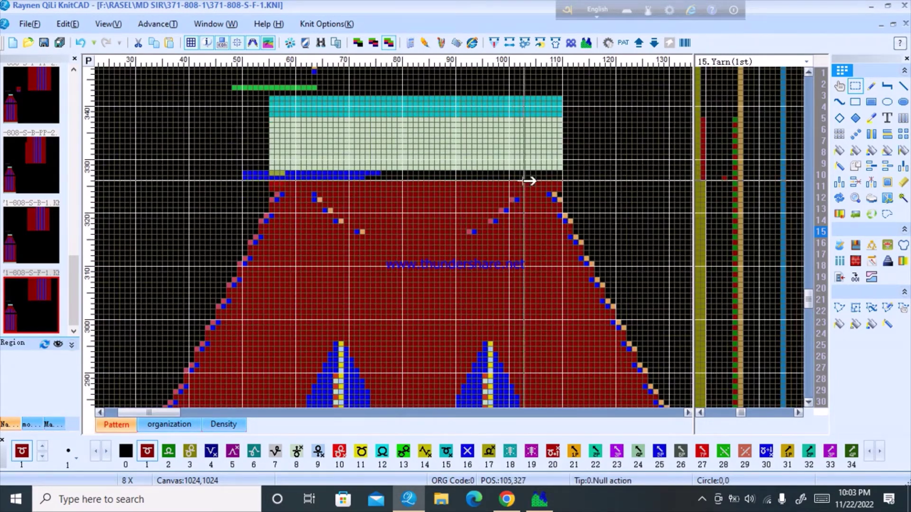
click(871, 103)
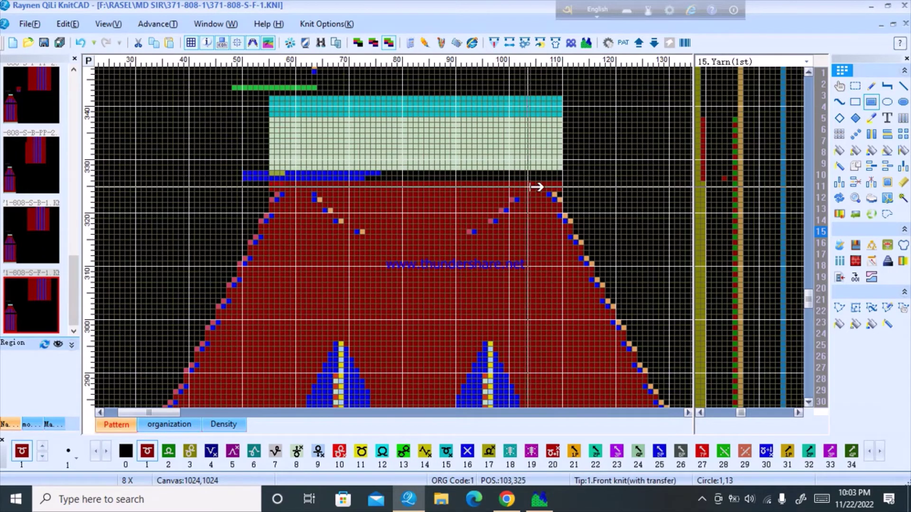
scroll(474, 204, up, 2)
right_click(437, 212)
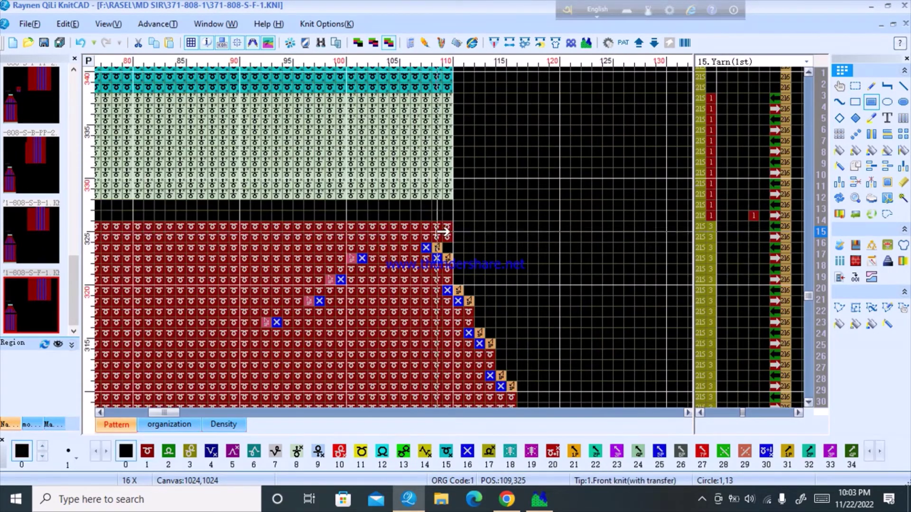
drag(445, 235, 423, 154)
scroll(400, 235, down, 2)
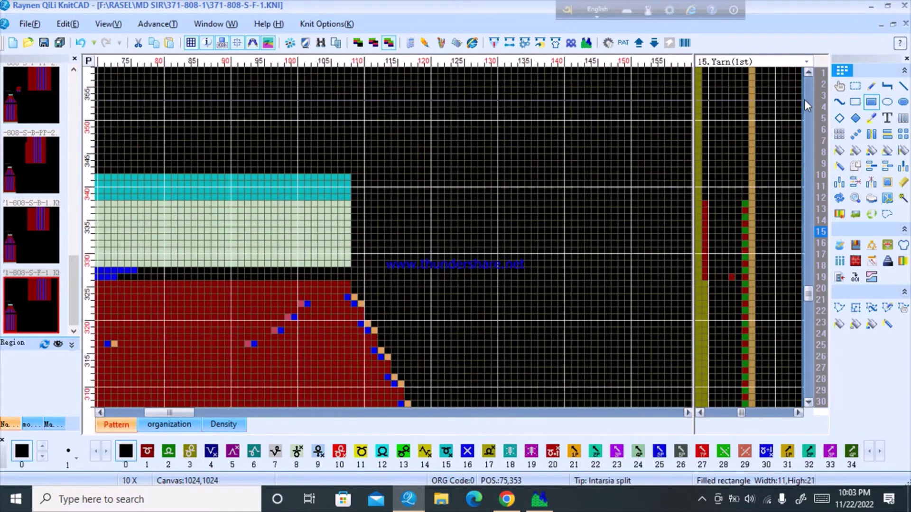
- Shift the left ends of the top bands and the blue rows below them two columns right, and compile the pattern
click(855, 88)
scroll(214, 285, down, 3)
scroll(284, 167, up, 4)
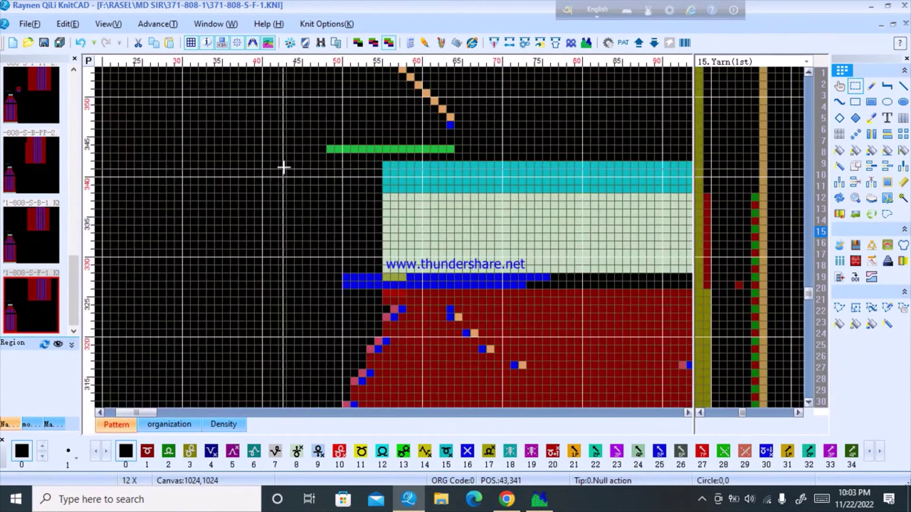
drag(285, 157, 435, 301)
drag(382, 289, 392, 291)
drag(515, 150, 563, 209)
right_click(563, 209)
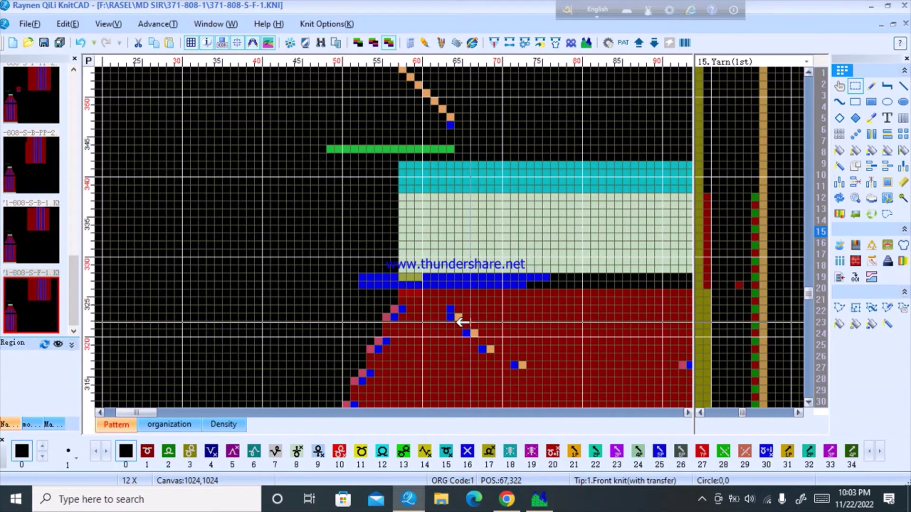
click(468, 322)
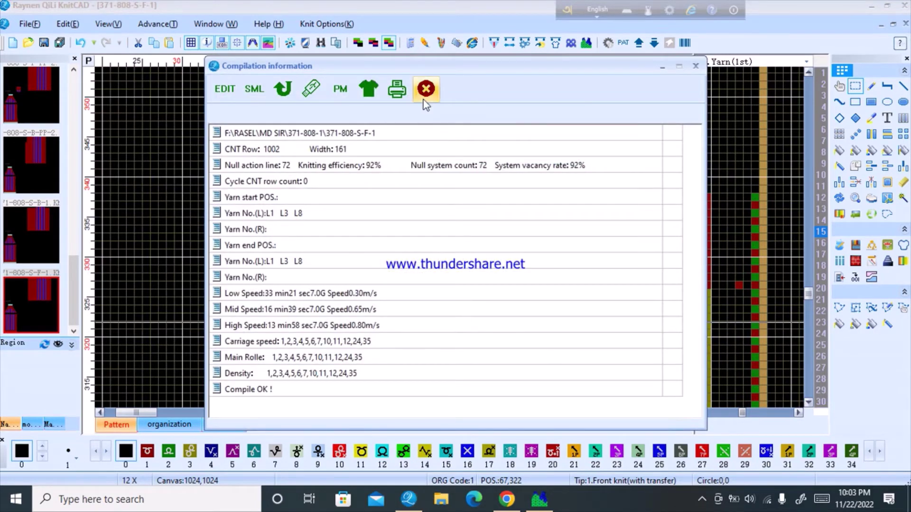
click(426, 95)
- Copy a plain front knit stitch over the extra blue stitch at column 64, row 324, atop the left inner diagonal marks
scroll(463, 214, up, 2)
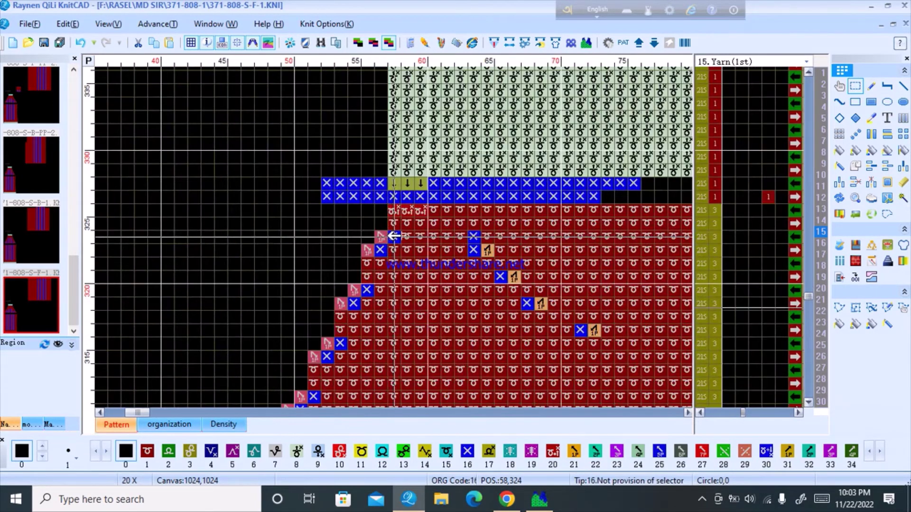
click(838, 135)
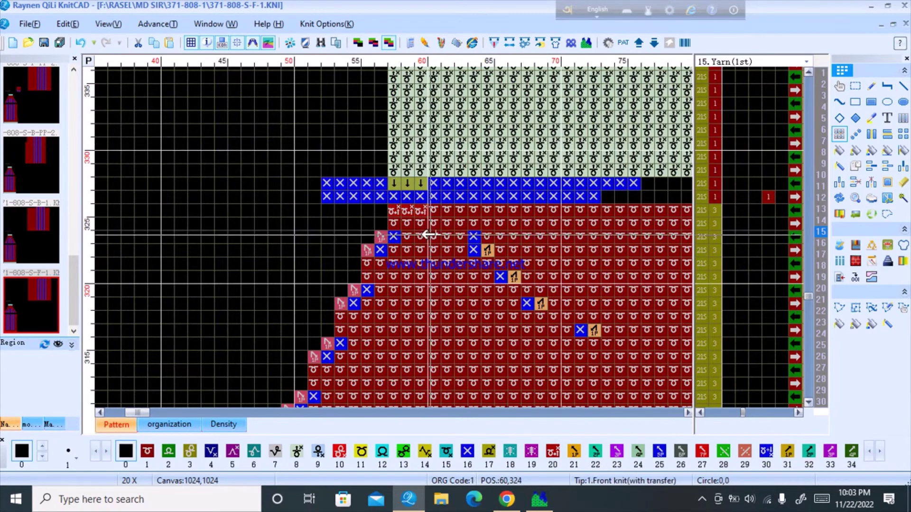
click(472, 219)
right_click(565, 256)
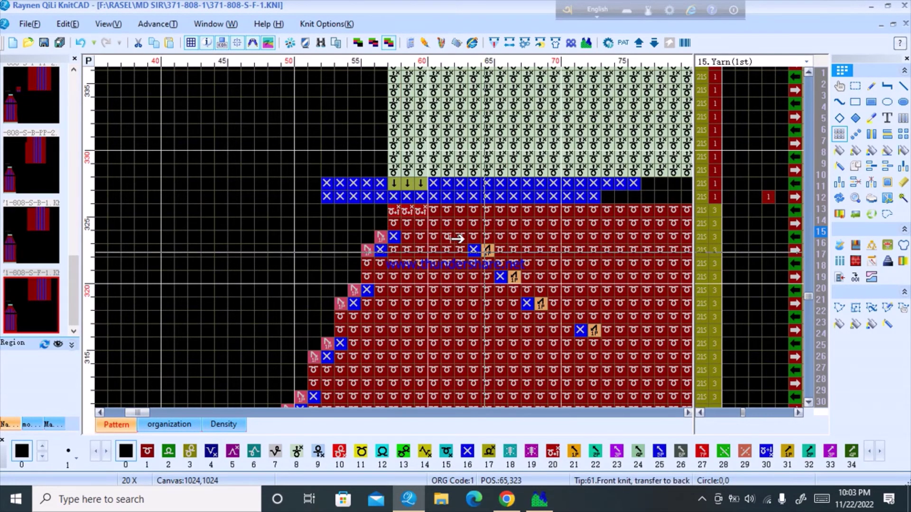
- Check the inner diagonal marks above the stripe tips and compile the corrected front pattern again
scroll(467, 236, down, 8)
scroll(198, 250, up, 2)
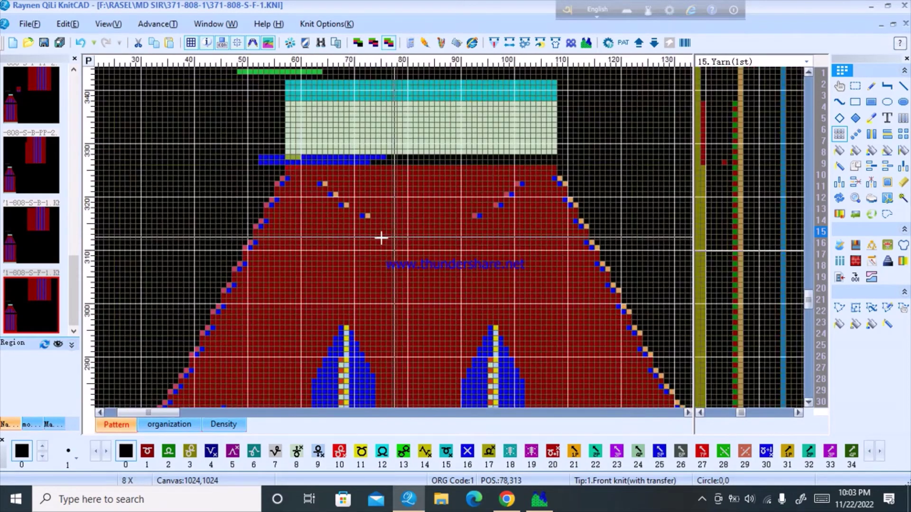
scroll(356, 253, up, 3)
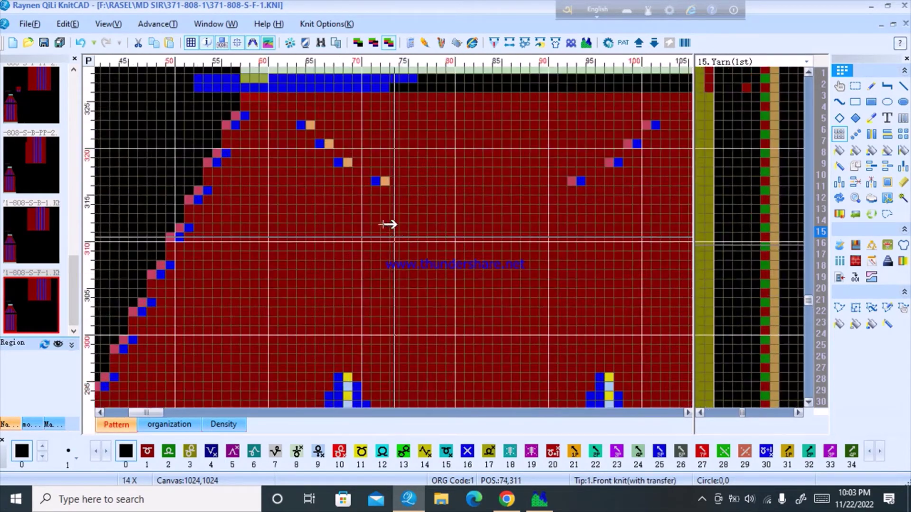
drag(370, 187, 417, 266)
scroll(401, 237, down, 1)
scroll(156, 238, down, 6)
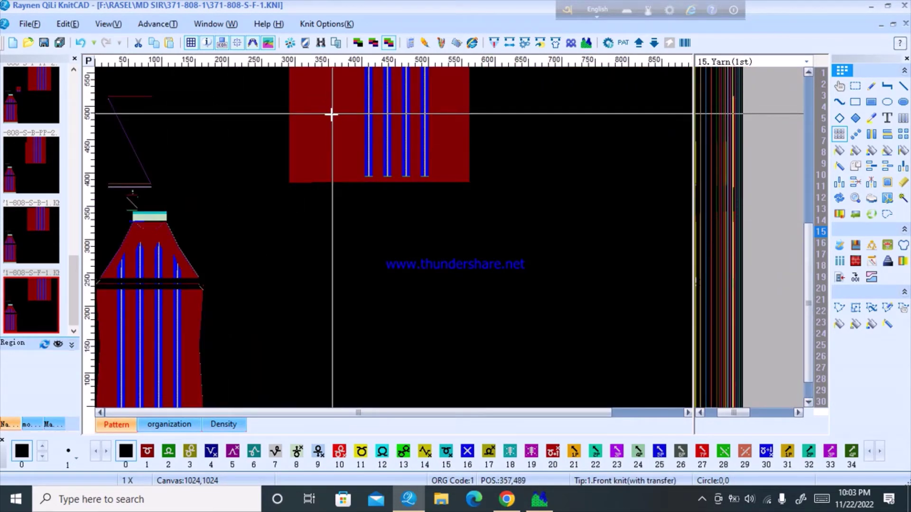
key(F9)
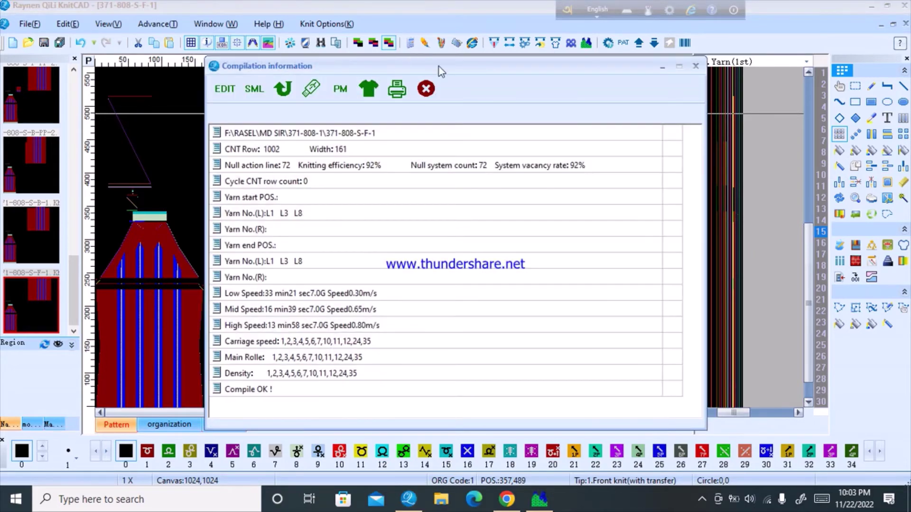
click(426, 89)
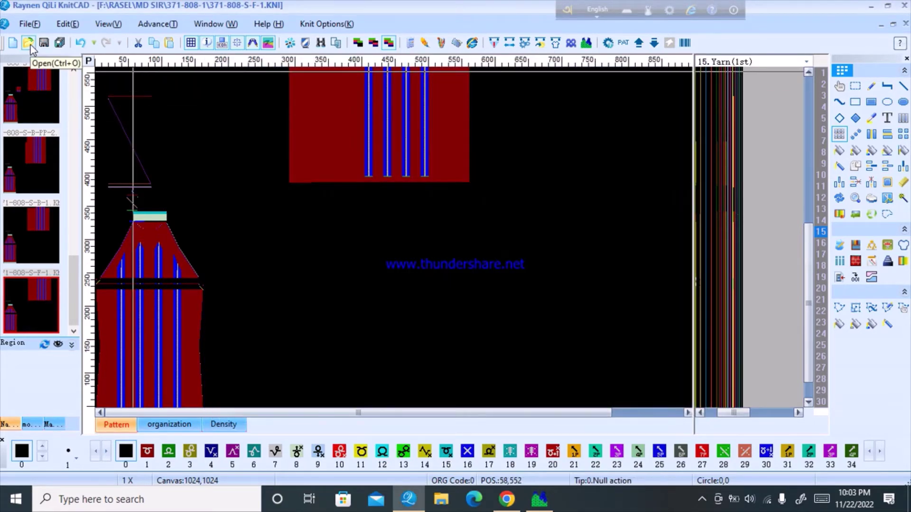
- Open the back pattern 371-808-S-B-1 and examine the area between the stripe tips and the top of the body
click(30, 45)
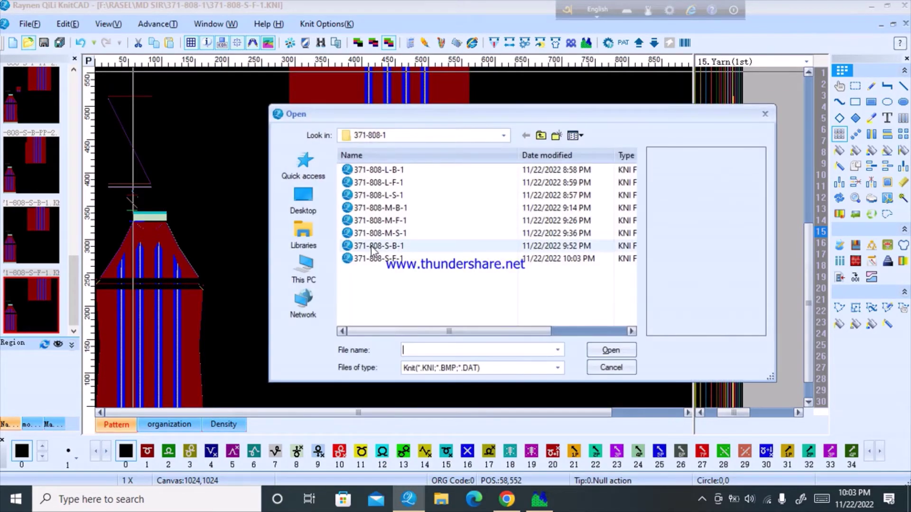
double_click(395, 245)
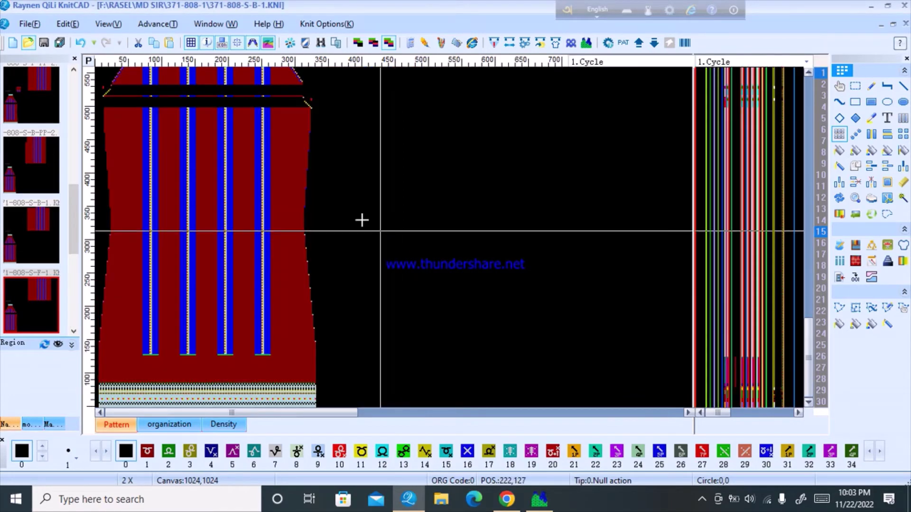
scroll(411, 201, up, 3)
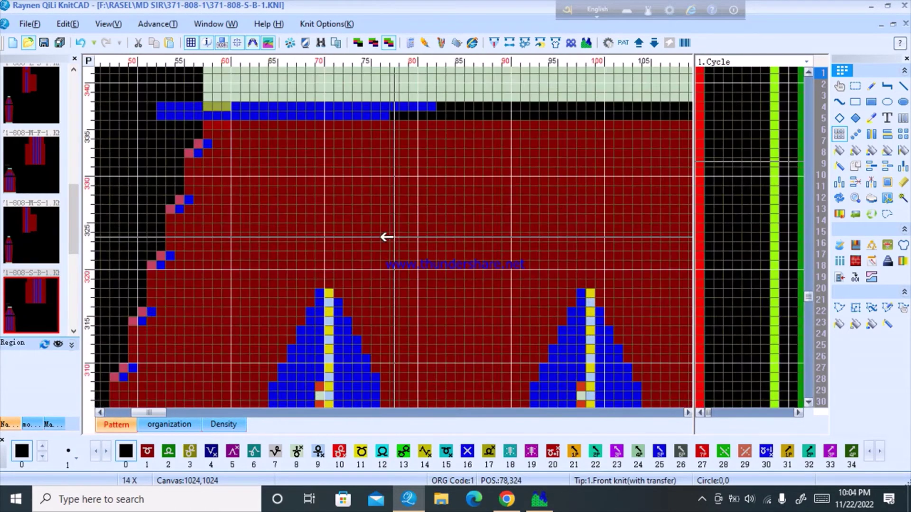
drag(316, 123, 622, 280)
scroll(525, 291, down, 2)
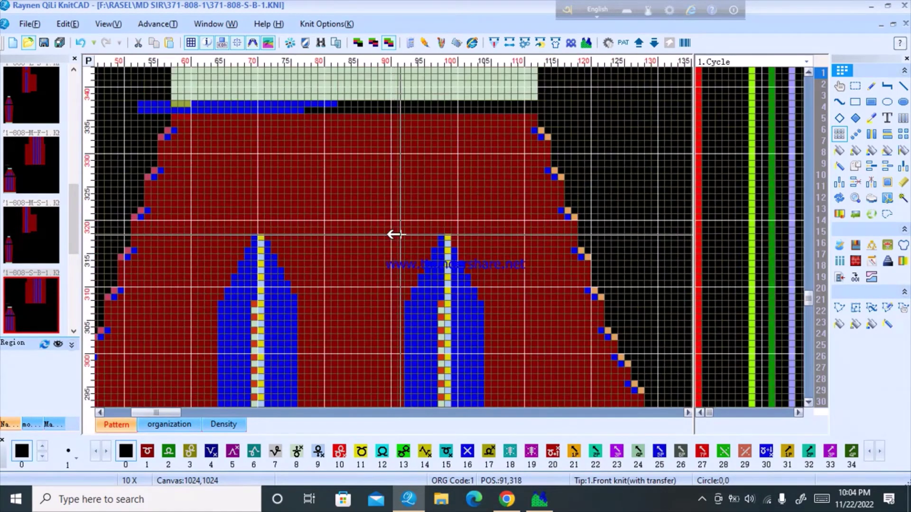
- Open 371-808-S-F-PP-2 from the 371-808-PP folder and examine its inner diagonal marks, side edges and stripe tips
click(29, 43)
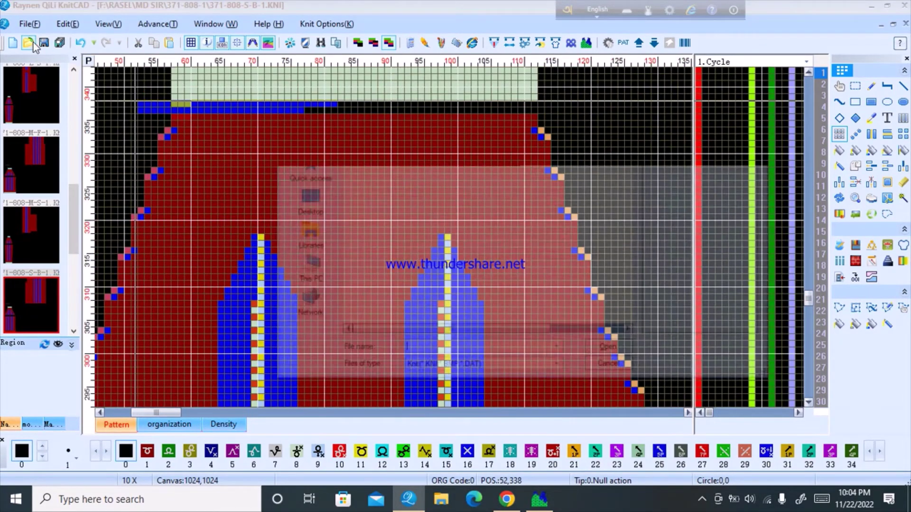
click(541, 136)
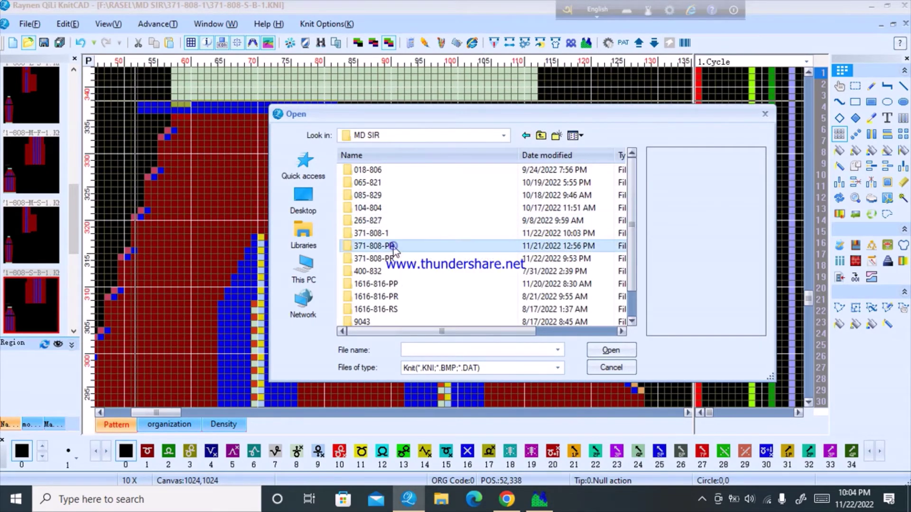
double_click(375, 246)
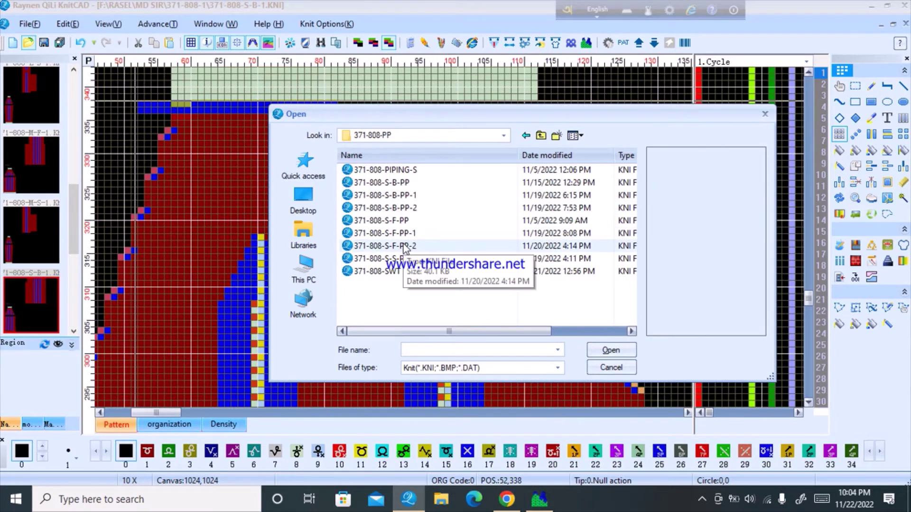
double_click(407, 246)
scroll(394, 271, down, 2)
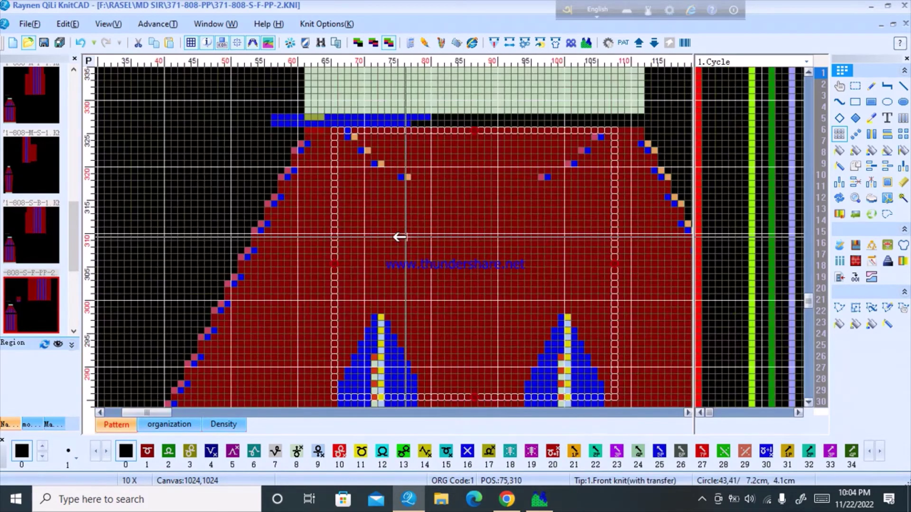
drag(637, 139, 666, 203)
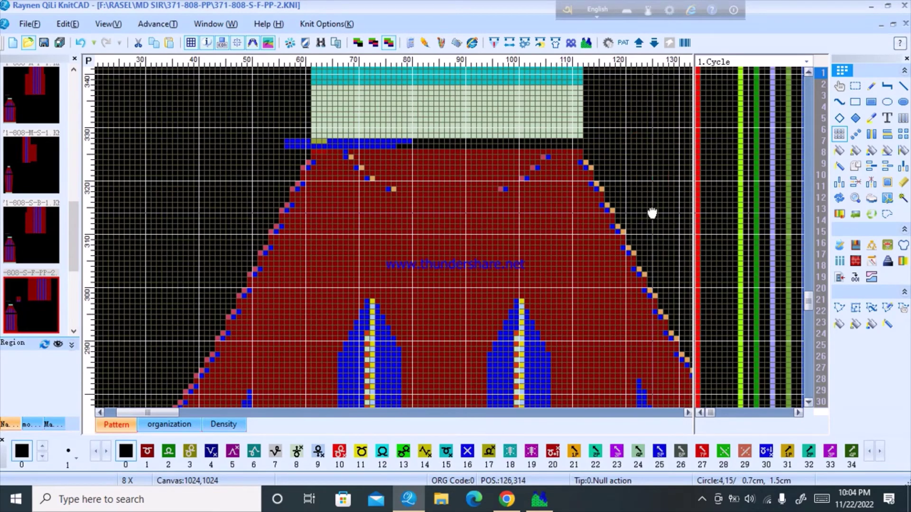
mouse_move(385, 193)
mouse_down()
mouse_move(468, 231)
mouse_move(548, 297)
mouse_up()
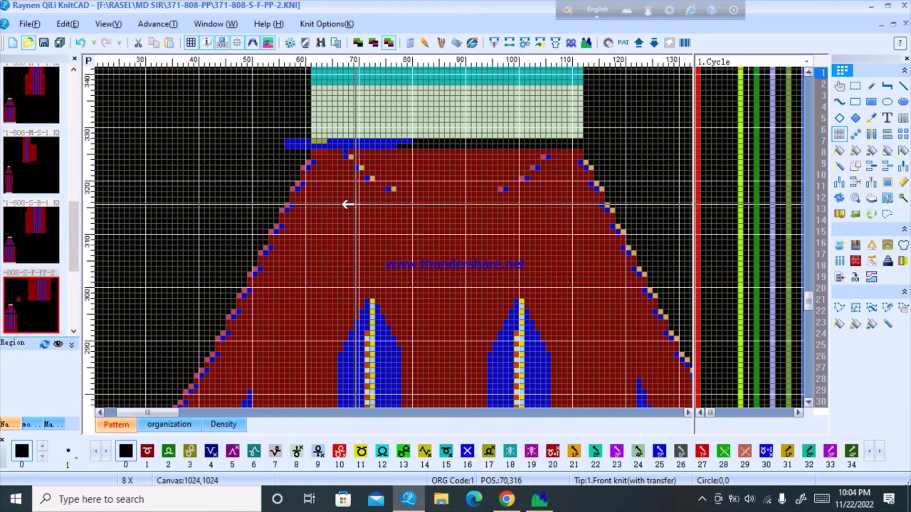
- Reopen 371-808-S-F-1 from the 371-808-1 folder and measure the area between the inner diagonal marks and the stripe tips
click(32, 42)
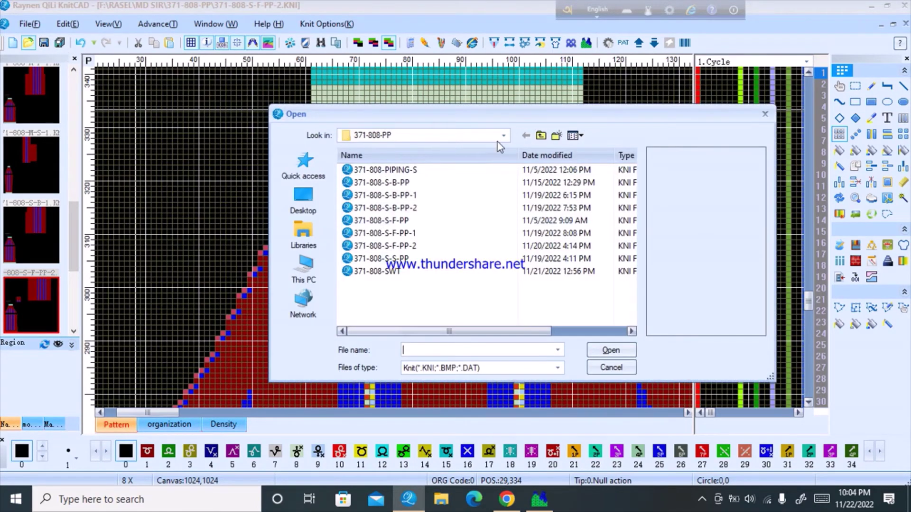
click(541, 136)
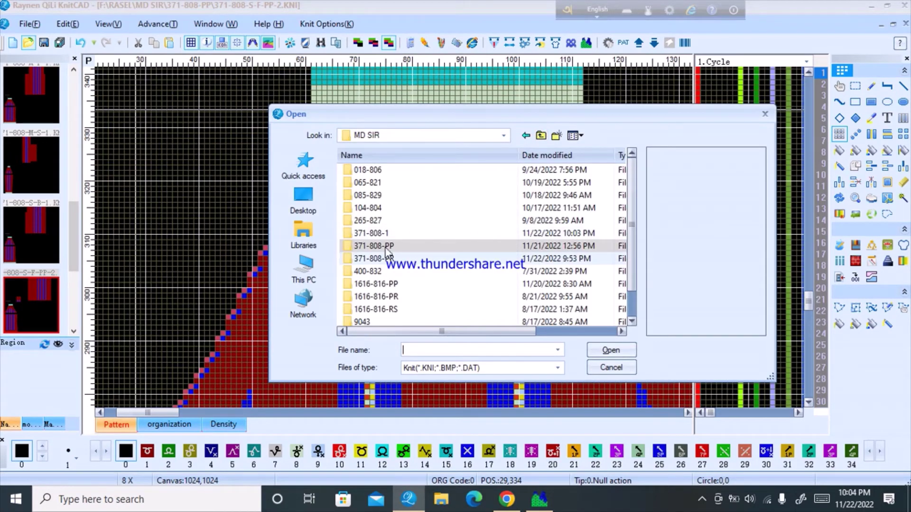
double_click(384, 233)
click(401, 259)
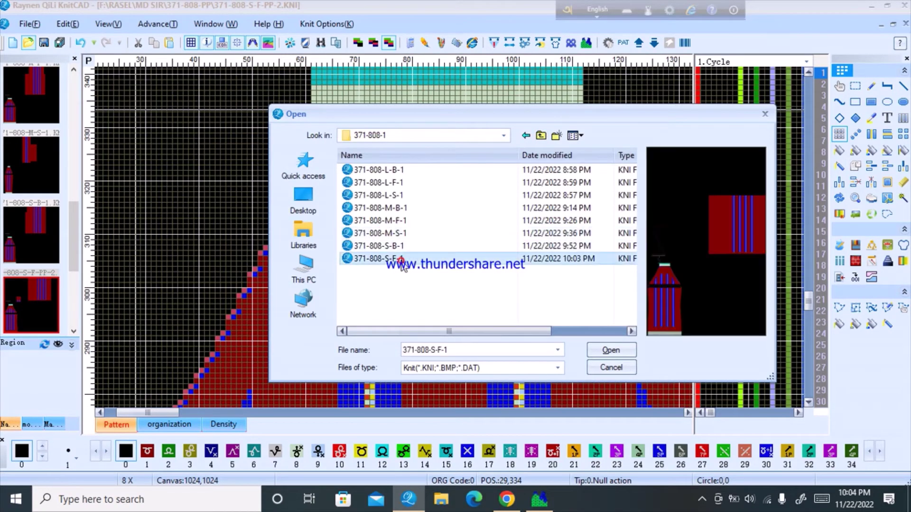
double_click(401, 259)
scroll(346, 209, up, 4)
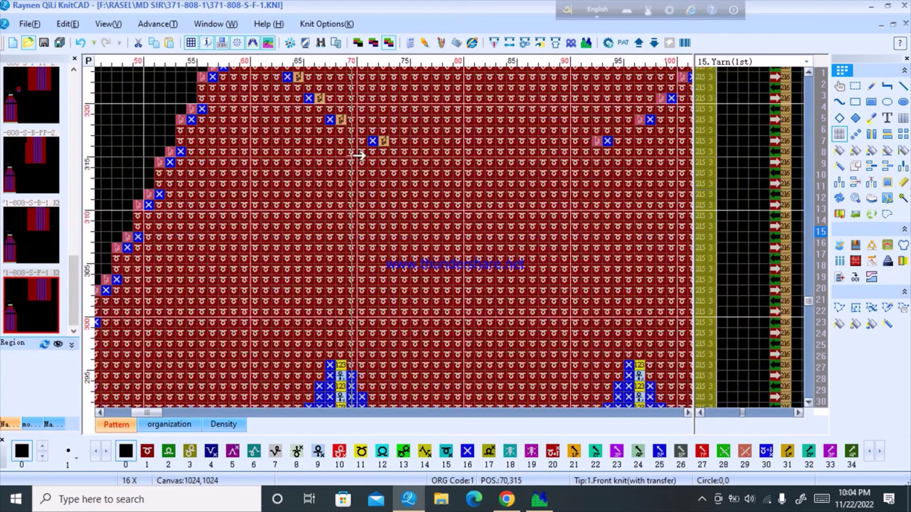
drag(359, 155, 426, 280)
scroll(619, 294, down, 1)
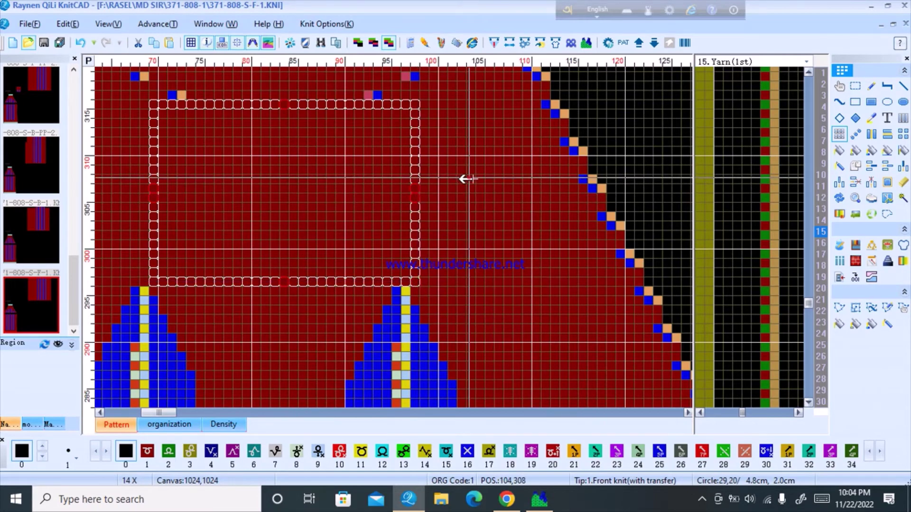
scroll(472, 230, down, 6)
scroll(224, 235, down, 1)
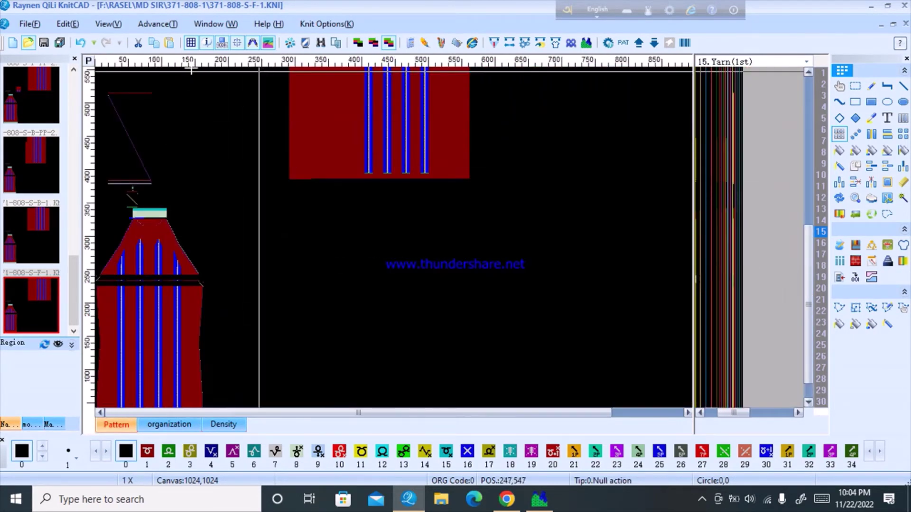
- Save the front pattern as 371-808-S-F-1 in the 371-808-1 folder, replacing the existing file
click(42, 28)
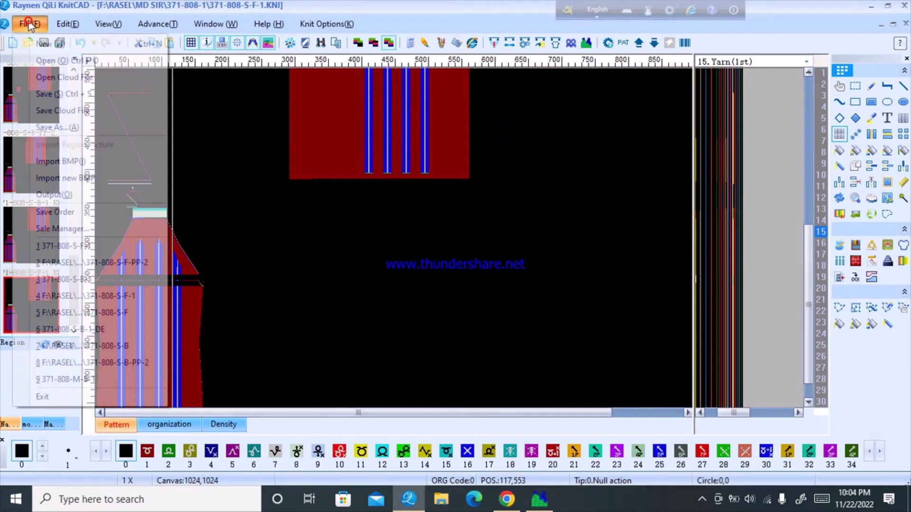
click(65, 128)
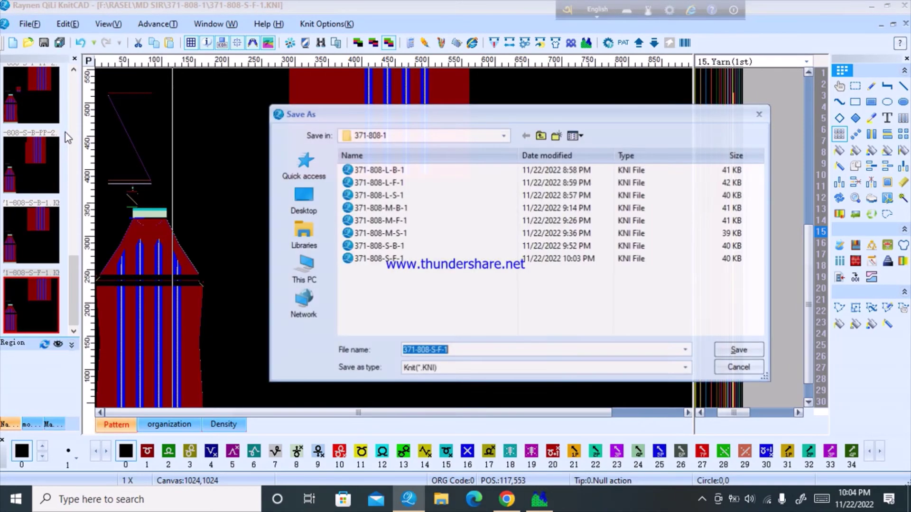
click(740, 350)
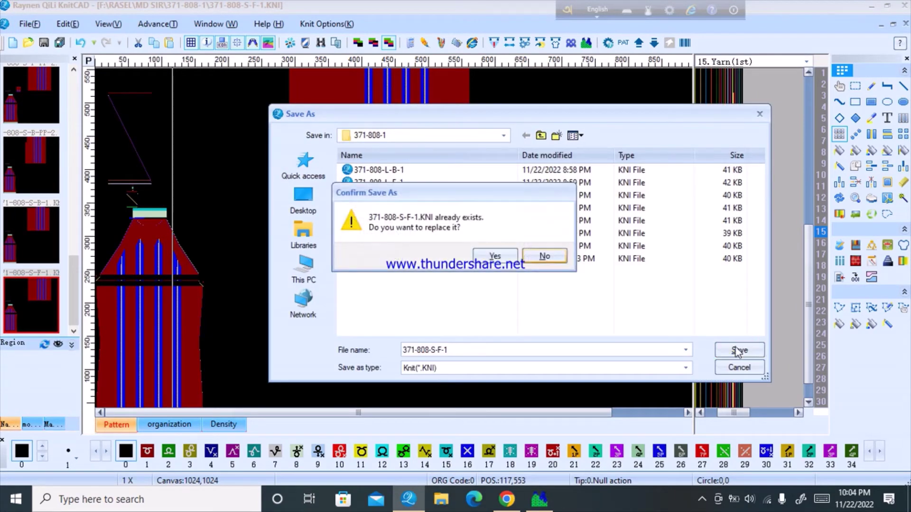
click(495, 257)
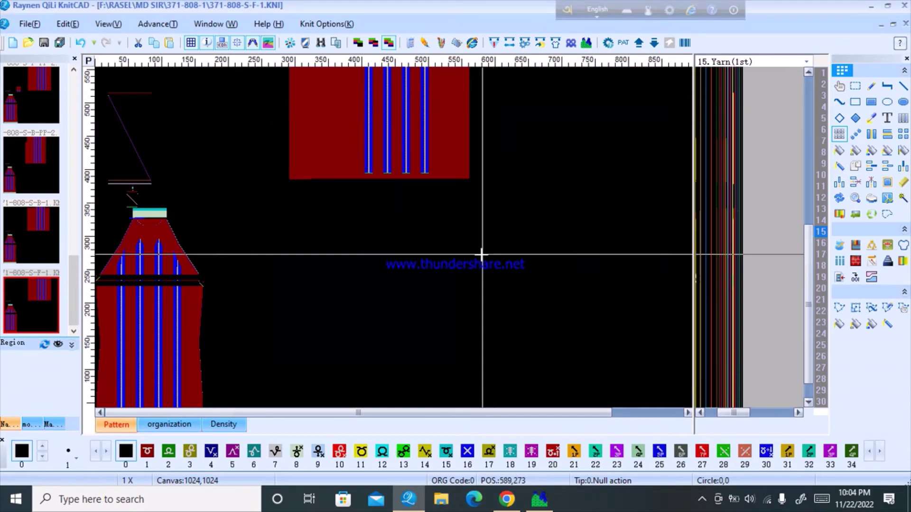
- Compile the saved front pattern with the current settings and open its decompiled pattern to examine the knitting rows
click(497, 42)
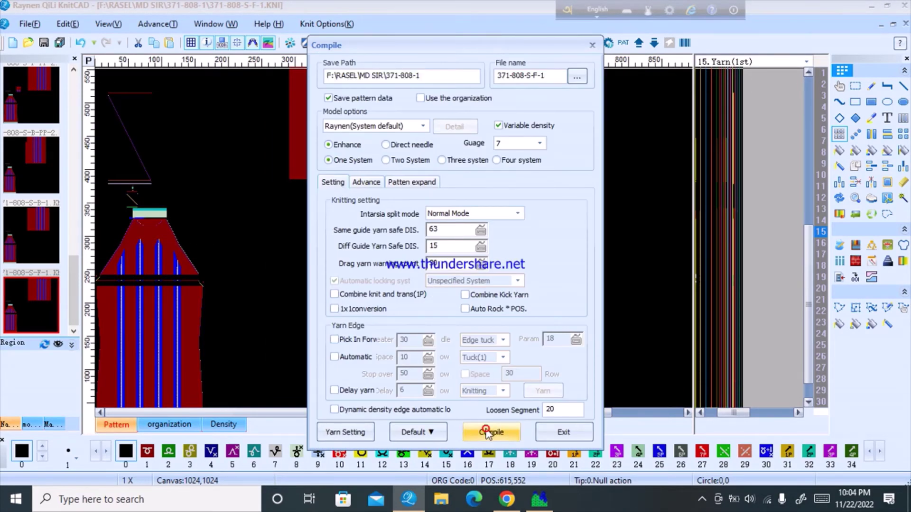
click(487, 433)
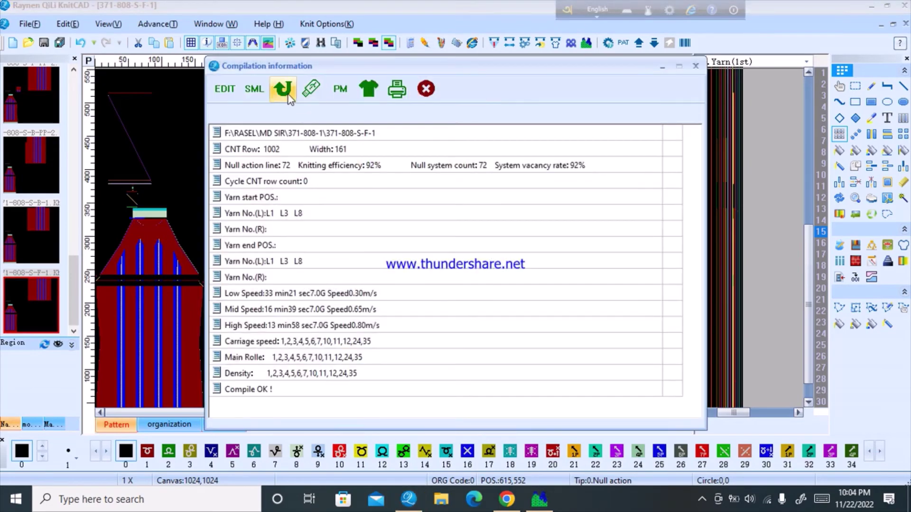
click(283, 89)
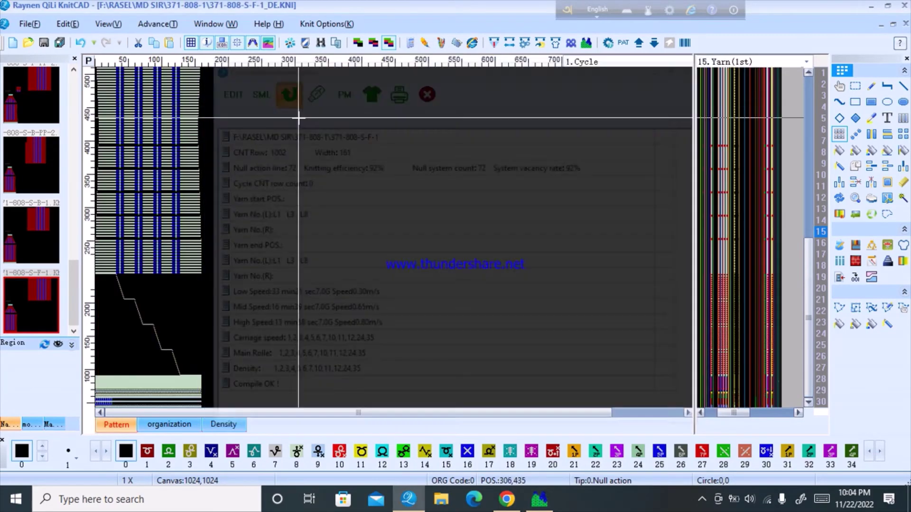
scroll(402, 231, up, 1)
scroll(385, 199, down, 3)
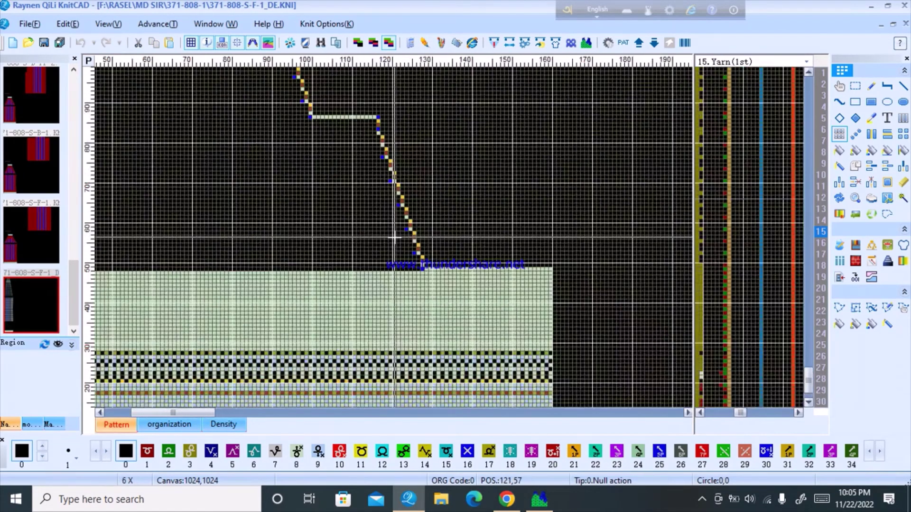
- Examine the decompiled front pattern from the lower diagonal lines up to the neck rows and close it
scroll(153, 244, up, 2)
scroll(394, 237, down, 3)
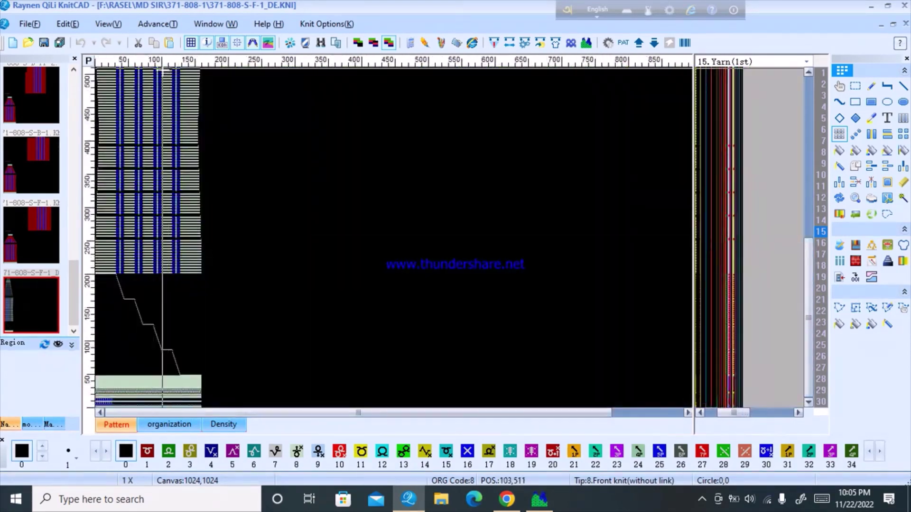
scroll(152, 239, up, 2)
scroll(108, 125, down, 2)
scroll(108, 124, up, 1)
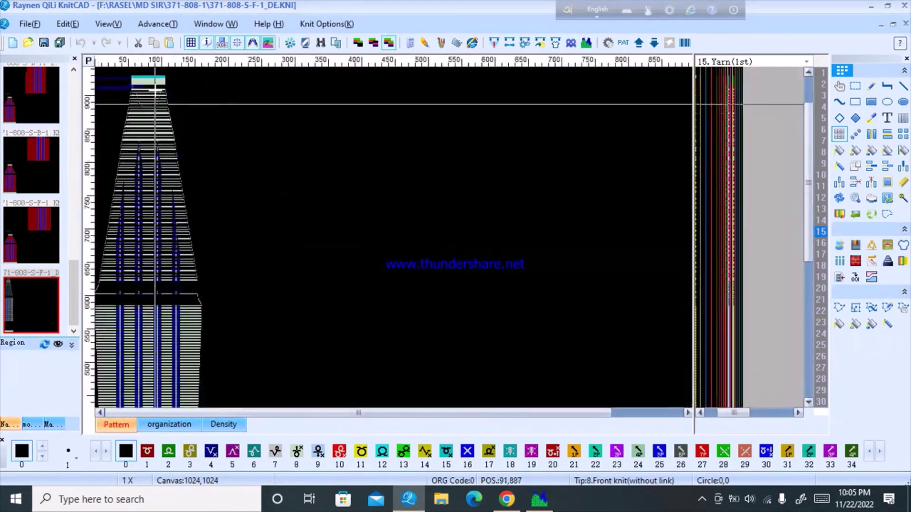
scroll(155, 90, up, 2)
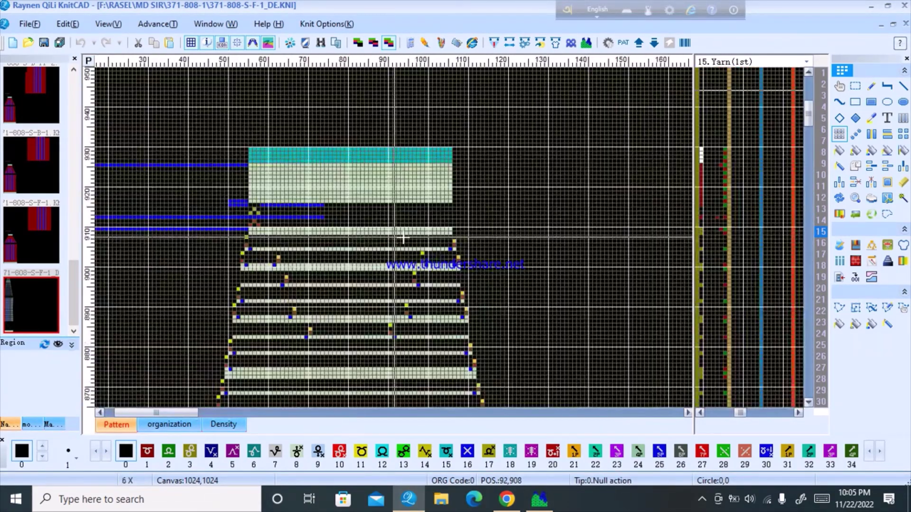
click(905, 24)
click(494, 279)
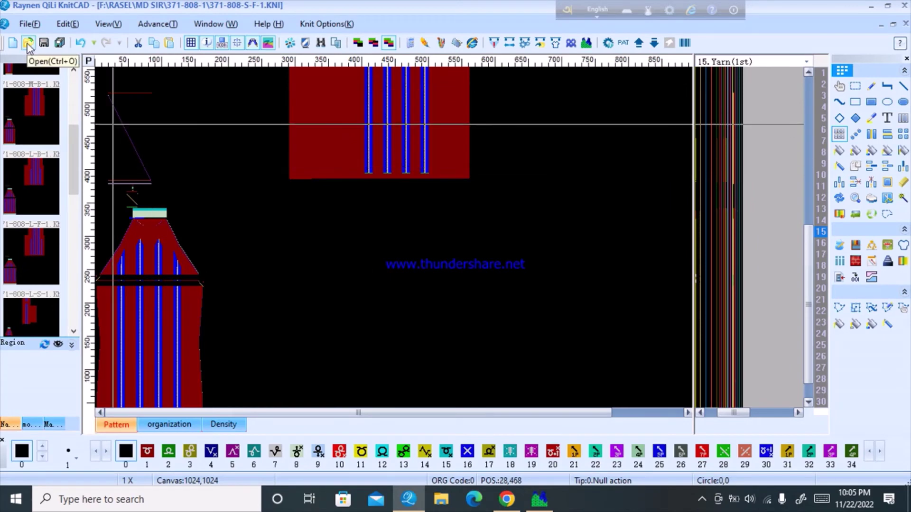
- Open the pattern 371-808-S-S from the 371-808-PR folder
click(27, 43)
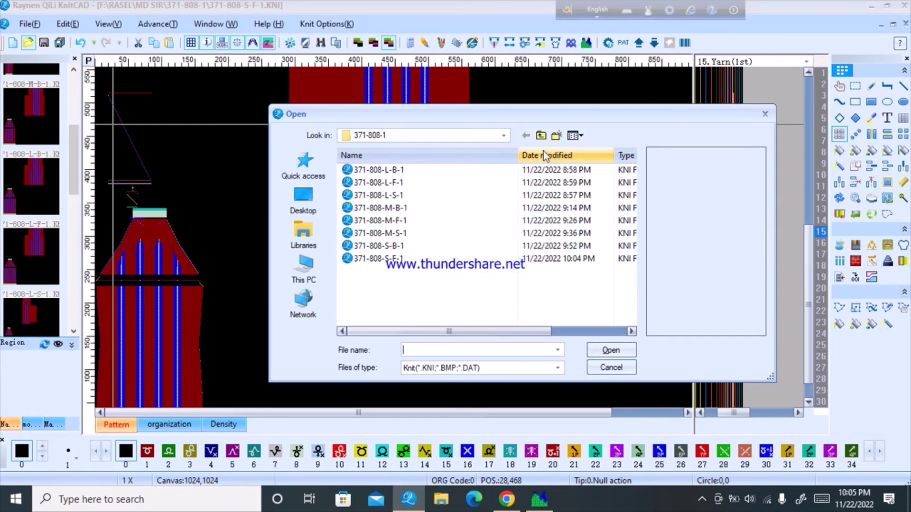
click(540, 137)
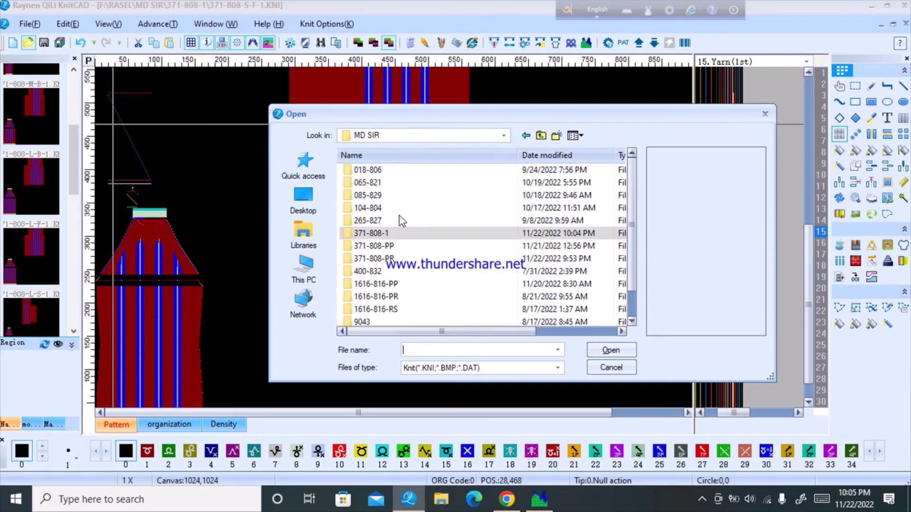
double_click(395, 262)
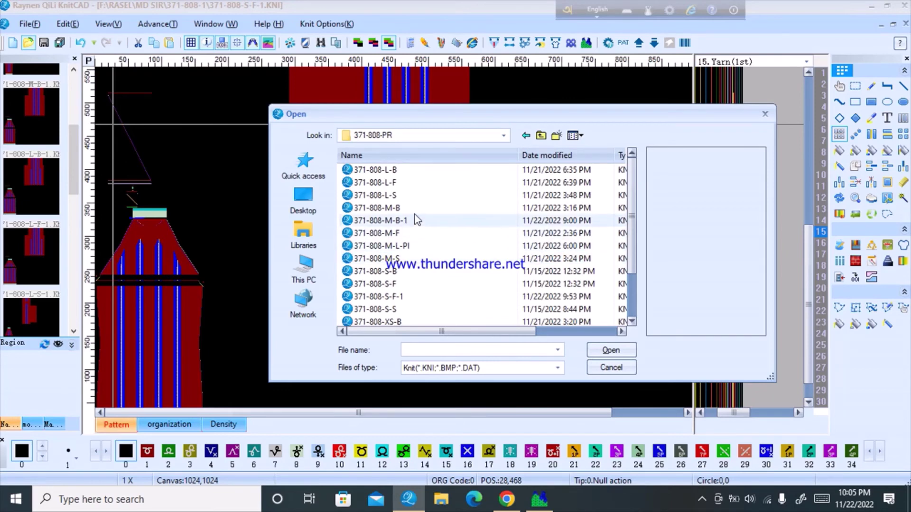
click(392, 311)
double_click(392, 309)
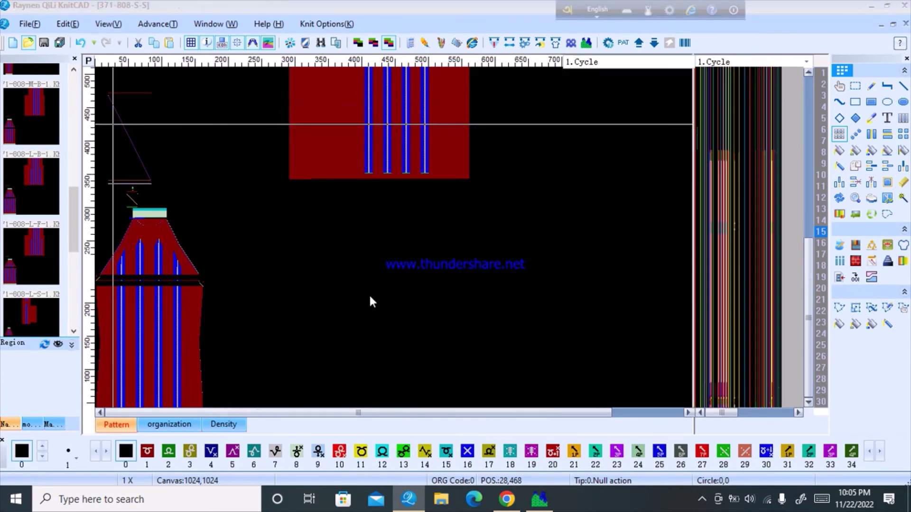
- Save a copy of the opened pattern as 371-808-S-S-1 in the 371-808-1 folder
click(31, 23)
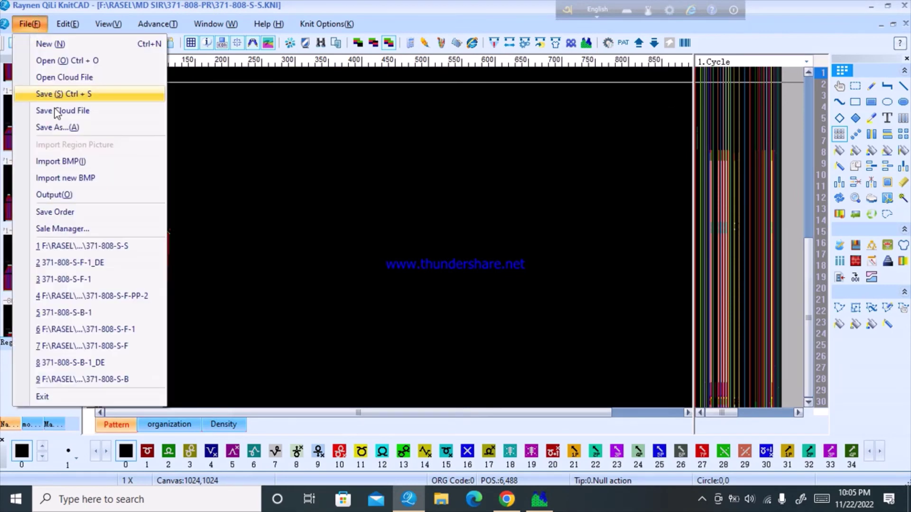
click(64, 127)
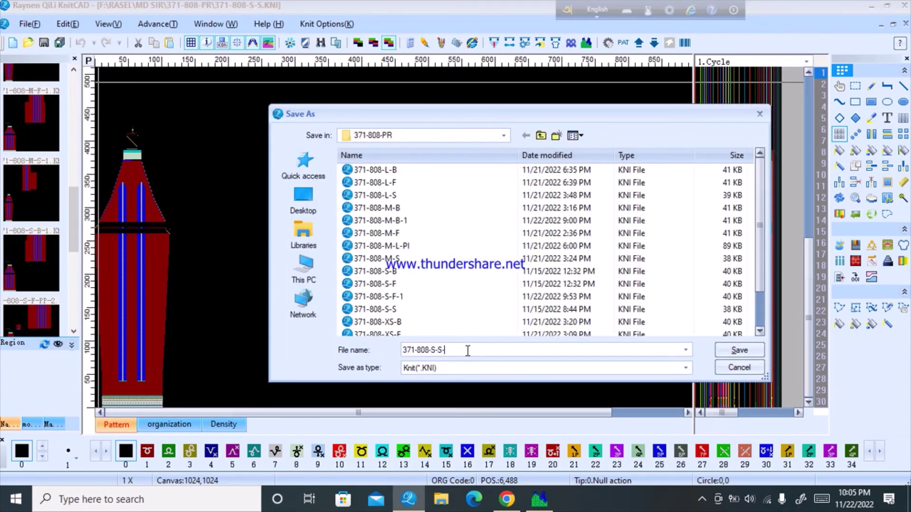
text(-1)
click(541, 136)
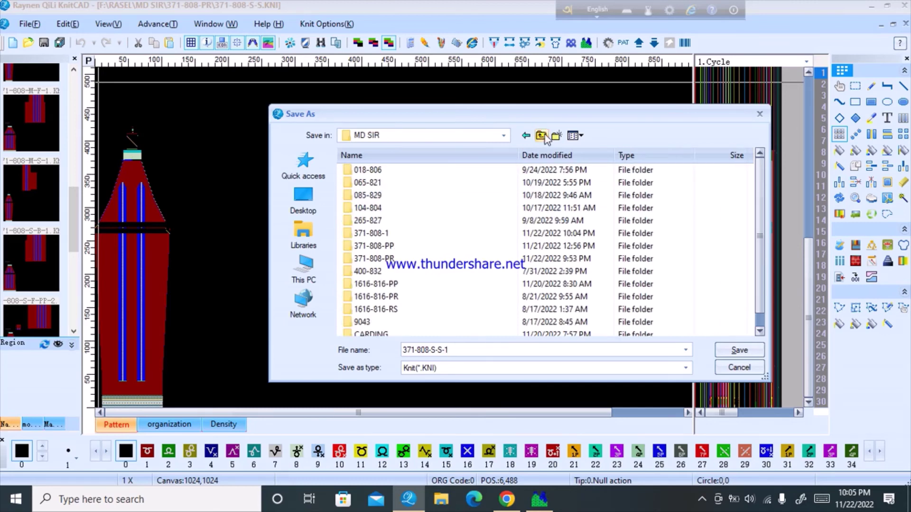
double_click(398, 233)
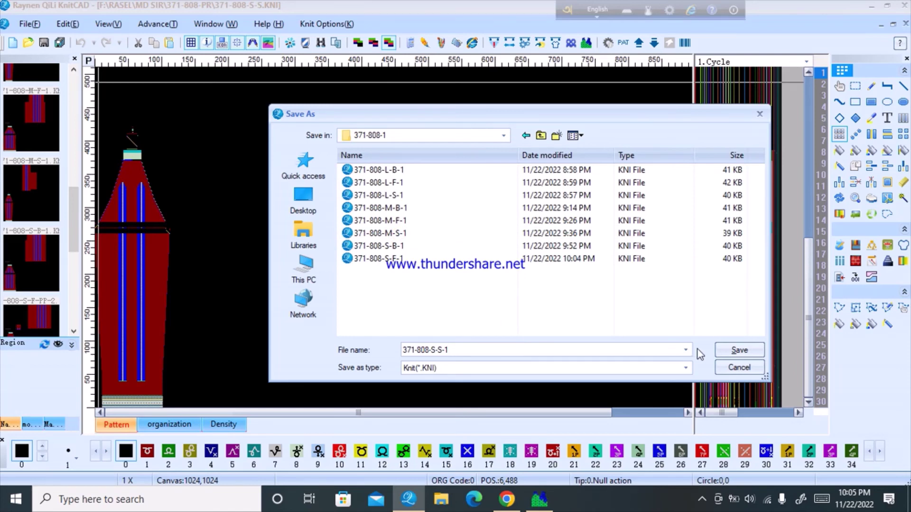
click(738, 350)
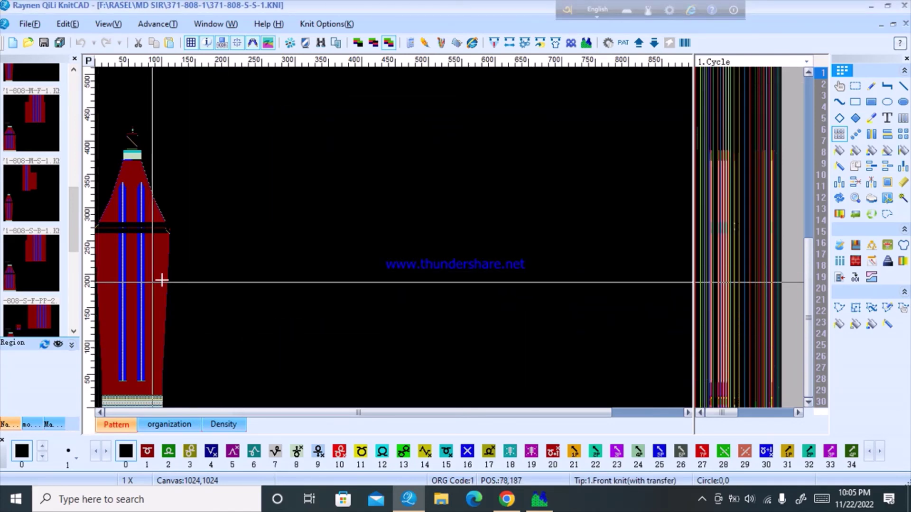
- Open the Shape Design settings and set the revolutions of the left piece's first row to 10
click(555, 43)
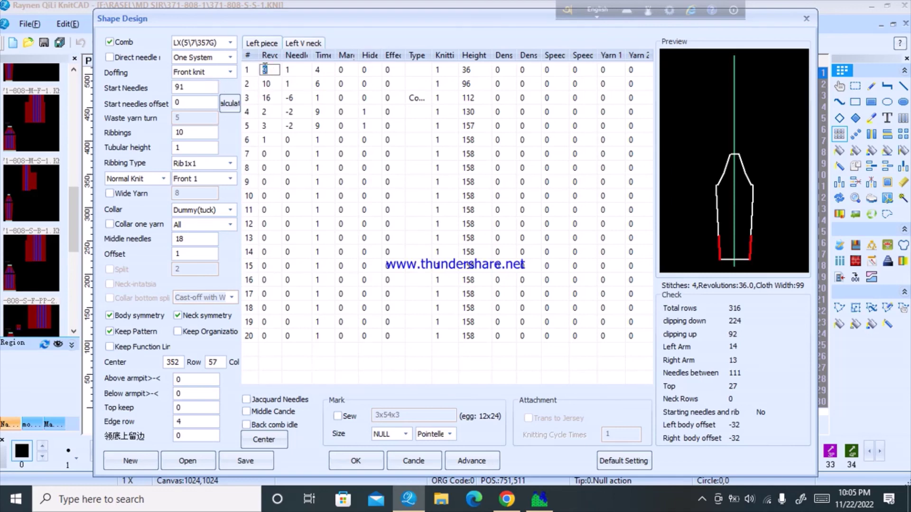
text(10)
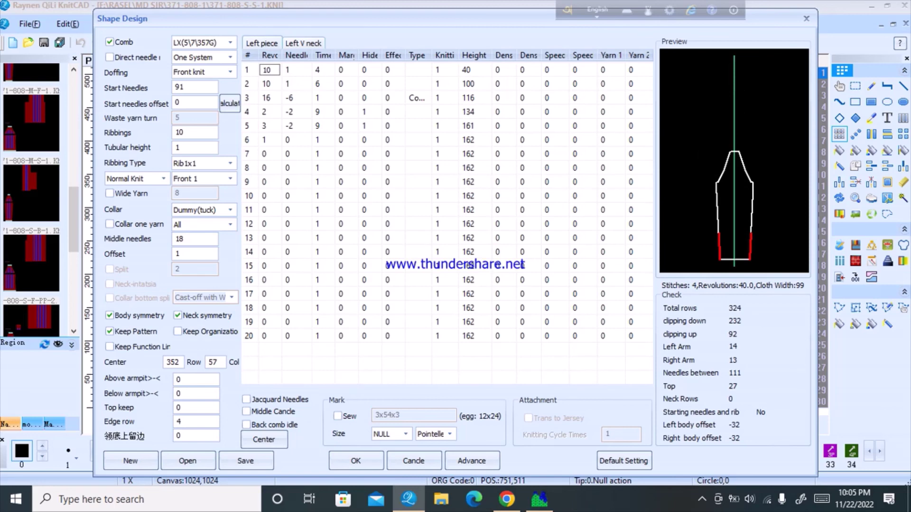